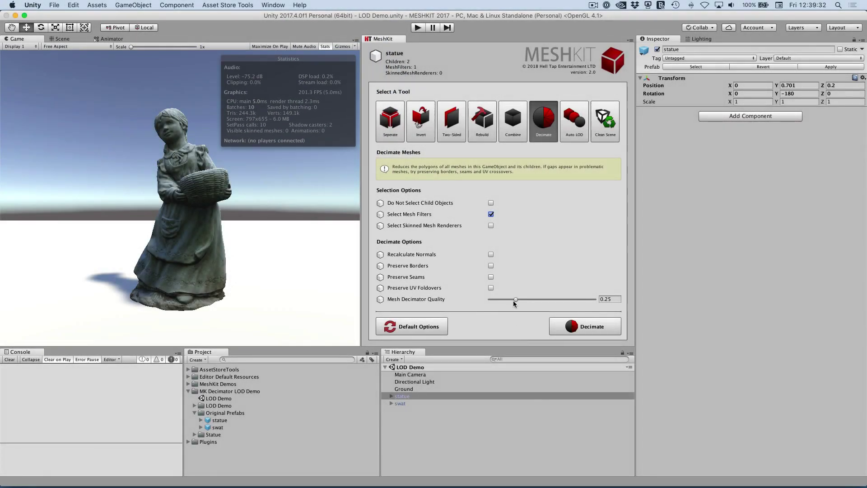
# Decimate the statue's meshes with a Mesh Decimator Quality of 0.5
pyautogui.moveTo(515, 300); pyautogui.dragTo(598, 310)
pyautogui.moveTo(697, 321); pyautogui.dragTo(621, 316)
pyautogui.moveTo(712, 301); pyautogui.dragTo(735, 300)
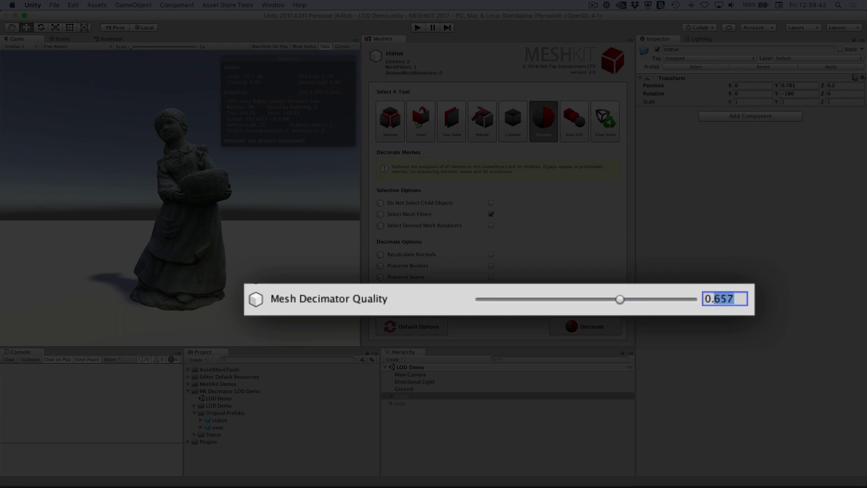
pyautogui.write('.5')
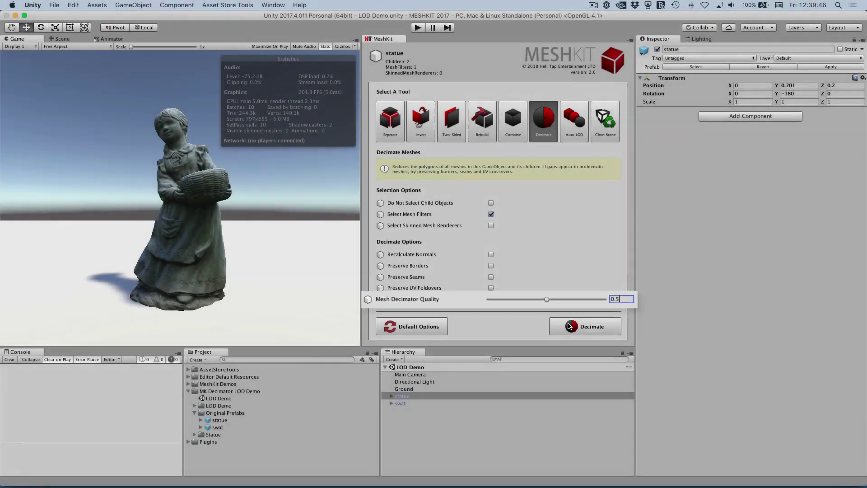
pyautogui.click(584, 326)
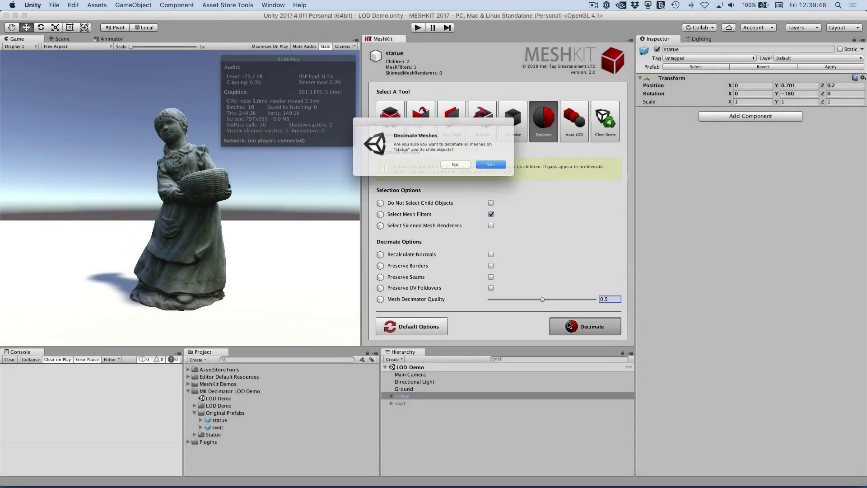
pyautogui.click(488, 168)
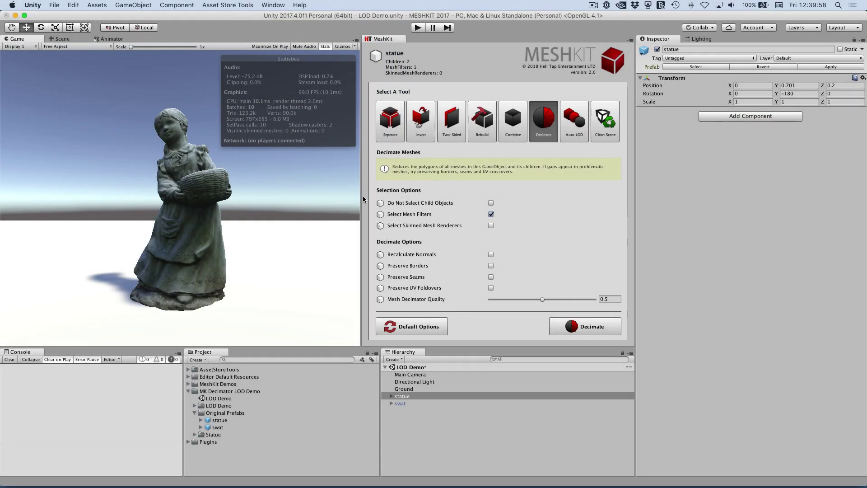
# Revert the decimated statue to its original prefab
pyautogui.click(612, 300)
pyautogui.click(608, 300)
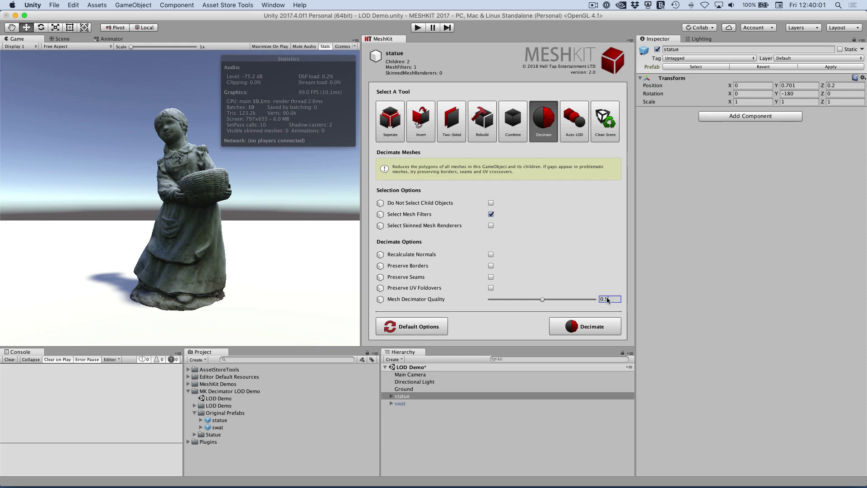
pyautogui.click(756, 67)
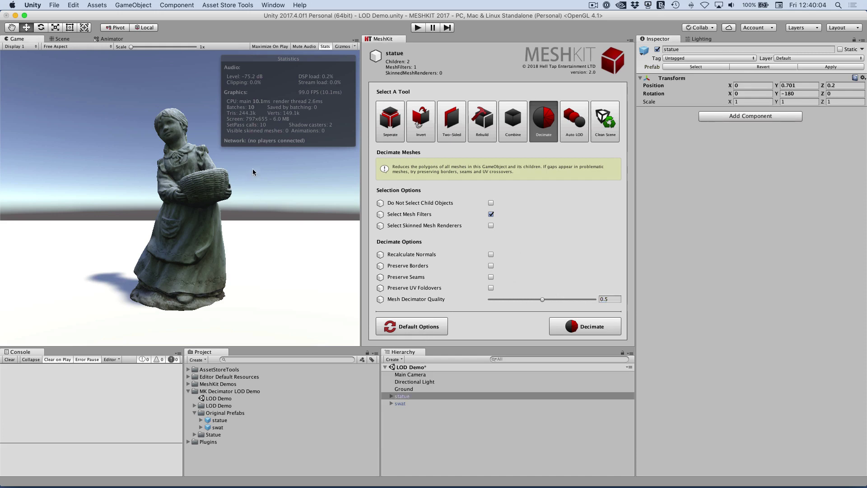
# Decimate the statue's meshes at a Mesh Decimator Quality of 0.25, and revert the statue to its prefab
pyautogui.click(618, 299)
pyautogui.click(619, 299)
pyautogui.write('2')
pyautogui.click(582, 326)
pyautogui.click(502, 166)
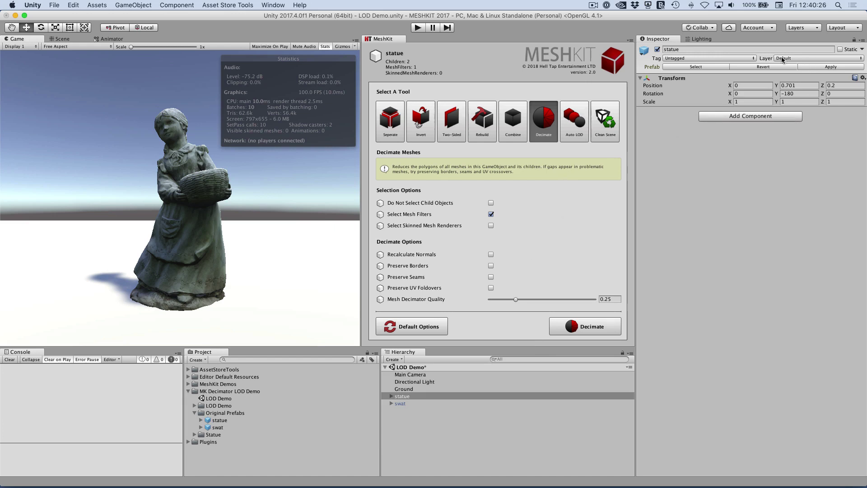
pyautogui.click(765, 65)
pyautogui.click(514, 168)
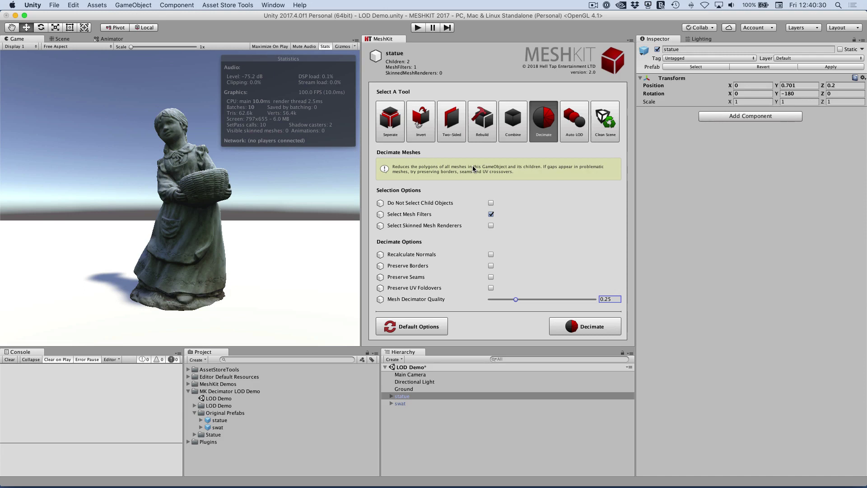
# Set up automatic LODs on the statue with MeshKit's Auto LOD tool
pyautogui.click(578, 131)
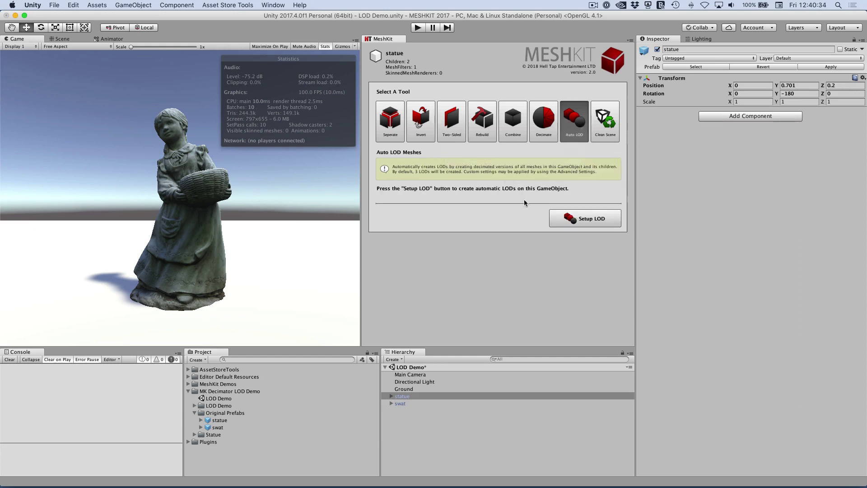
pyautogui.click(595, 224)
pyautogui.click(513, 171)
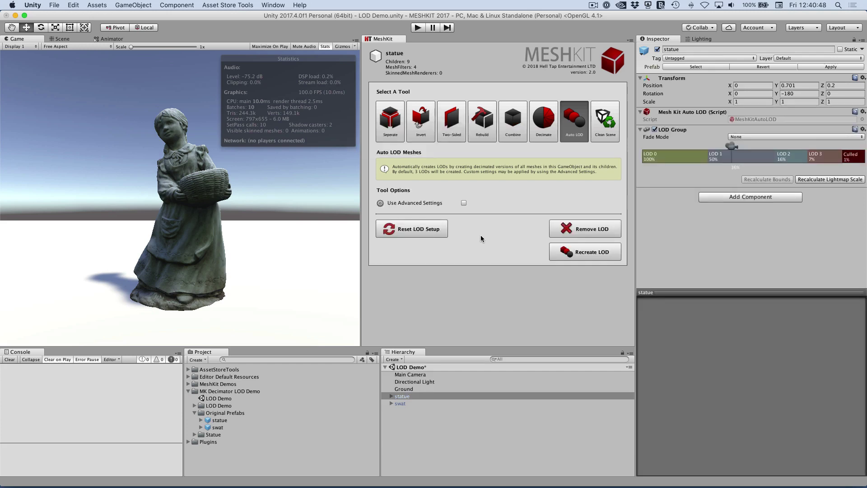
# Preview the statue's LOD levels up to LOD 0 in the Scene view with the LOD Group camera, and return to the Game view
pyautogui.click(66, 39)
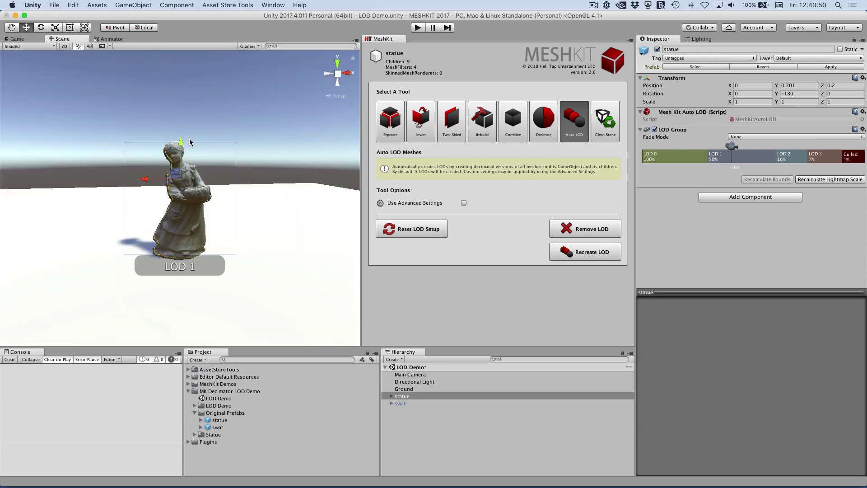
pyautogui.moveTo(702, 146); pyautogui.dragTo(670, 163)
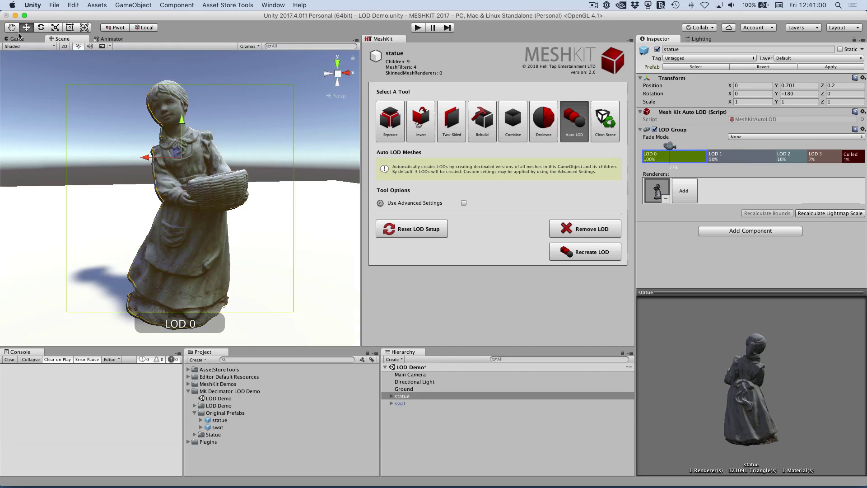
pyautogui.click(19, 39)
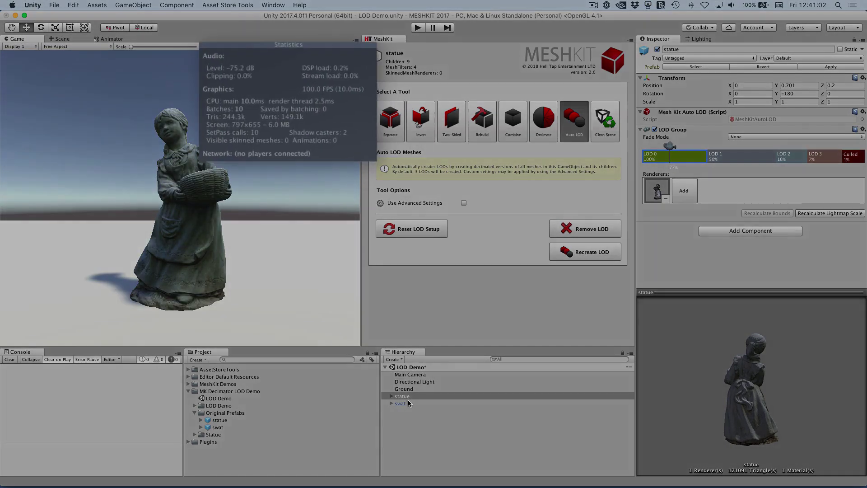
# Move the statue away from the camera to a Z position of 0.98, and undo the move
pyautogui.click(408, 397)
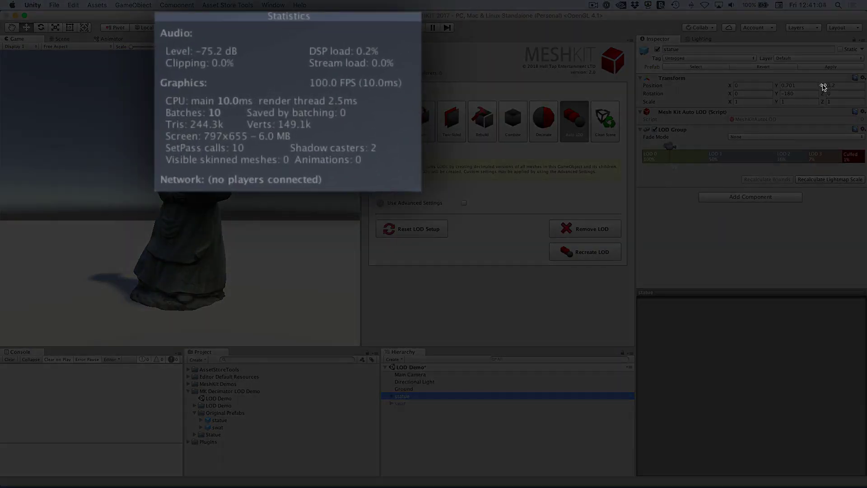
pyautogui.moveTo(823, 86)
pyautogui.mouseDown()
pyautogui.moveTo(866, 80)
pyautogui.moveTo(667, 89)
pyautogui.mouseUp()
pyautogui.click(73, 5)
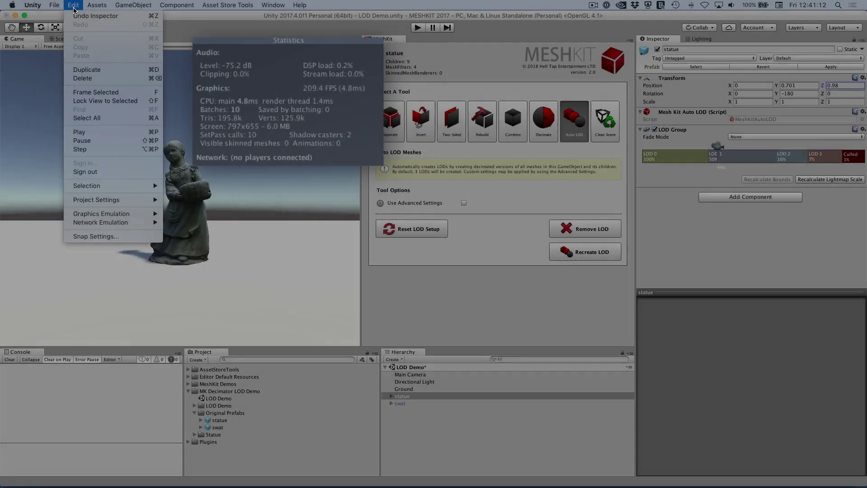
pyautogui.click(86, 15)
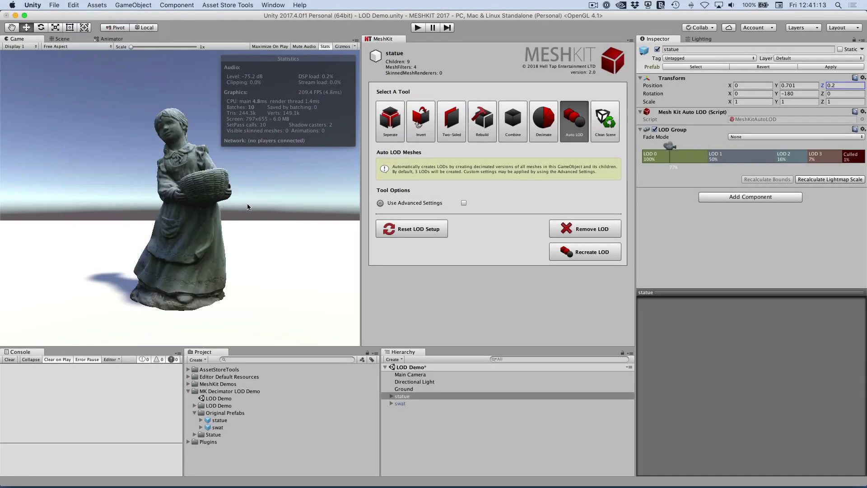
# Enable the advanced settings for the statue's Auto LOD
pyautogui.click(691, 249)
pyautogui.click(464, 202)
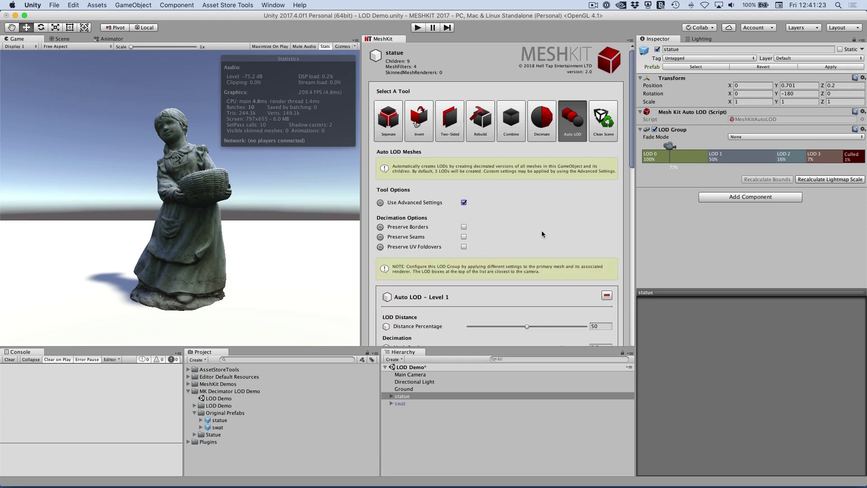
# Examine the distance, decimation and renderer settings of Auto LOD levels 1 to 3, the culling distance and the matching LOD Group ranges
pyautogui.scroll(-10, 575, 197)
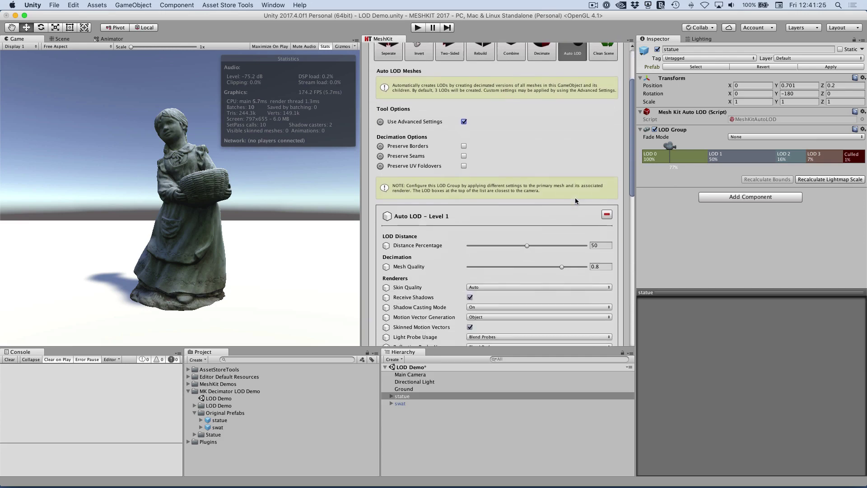
pyautogui.scroll(-12, 574, 200)
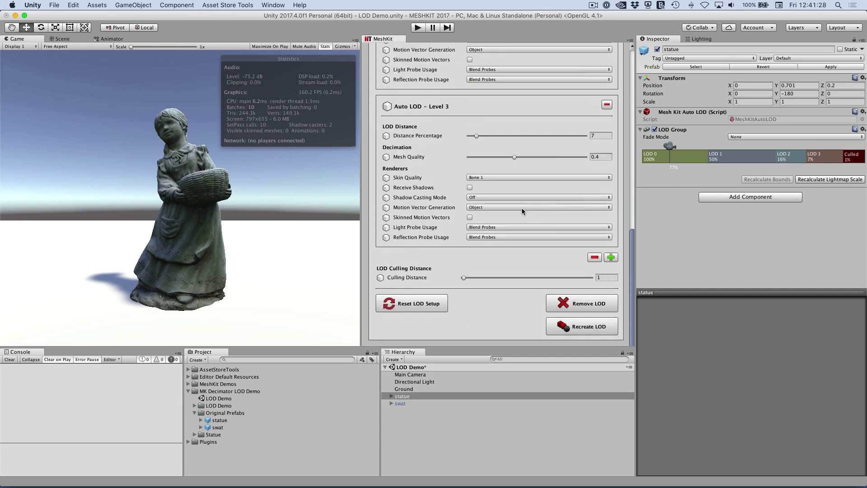
pyautogui.scroll(13, 594, 281)
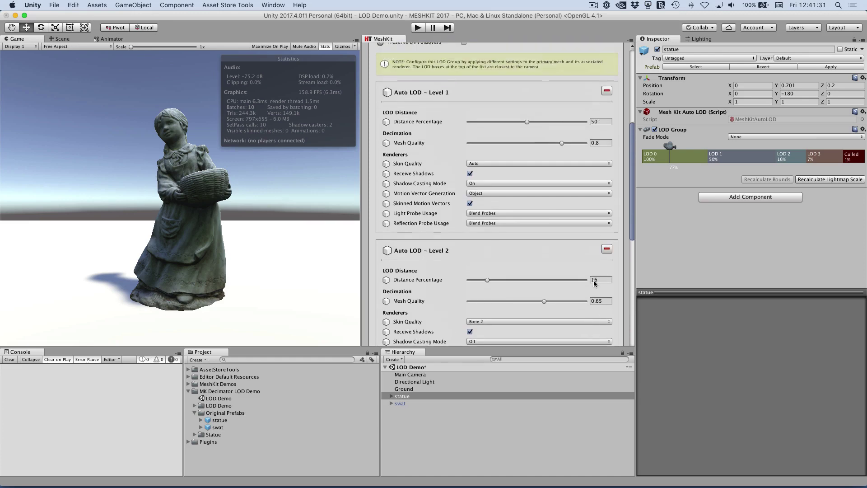
pyautogui.scroll(1, 593, 279)
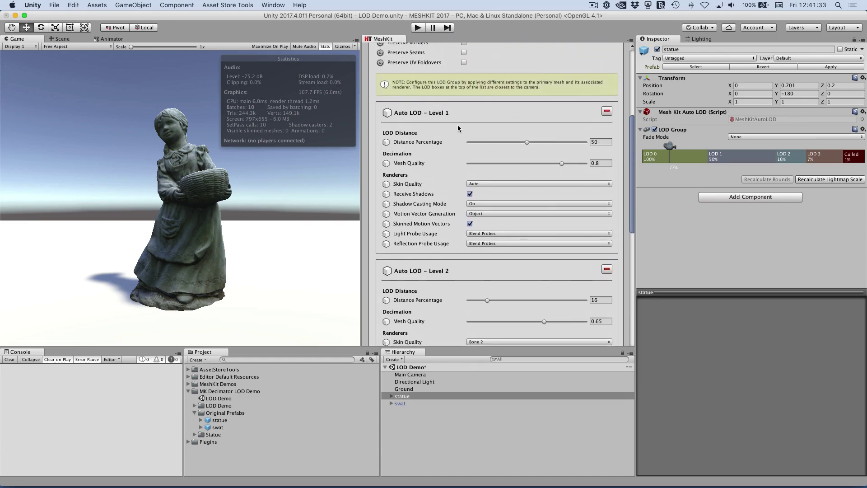
pyautogui.scroll(-2, 515, 256)
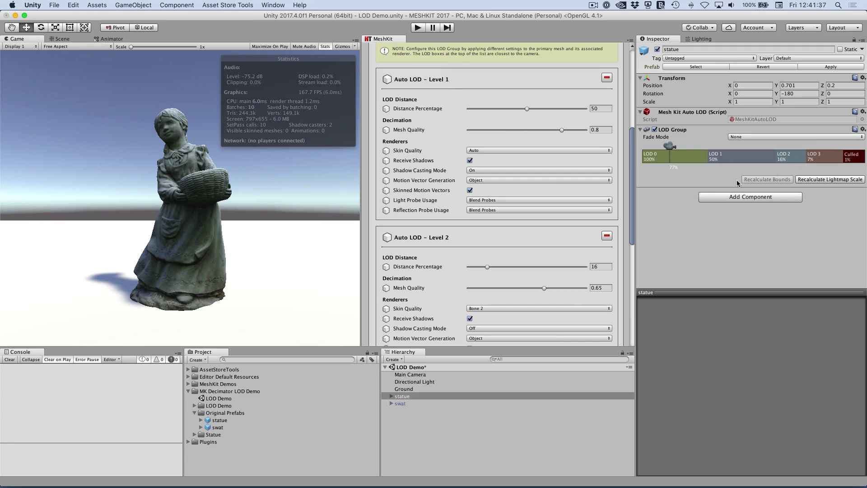
pyautogui.scroll(-5, 499, 283)
pyautogui.scroll(-5, 499, 284)
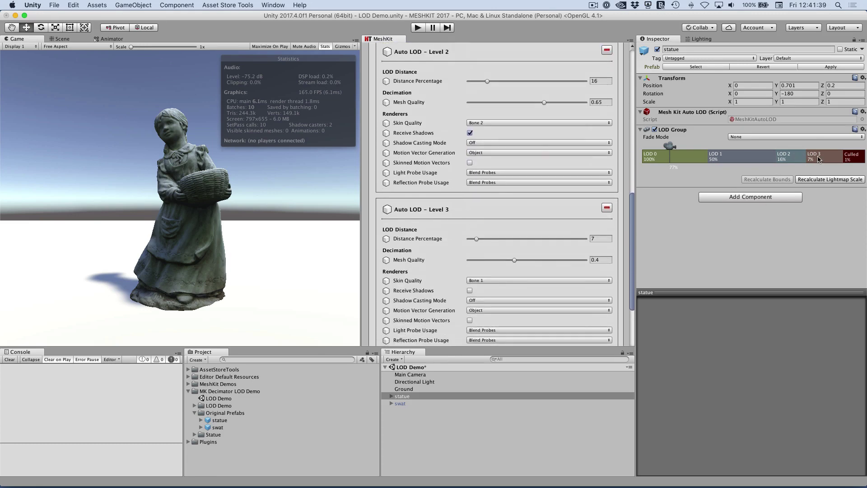
pyautogui.scroll(-5, 506, 286)
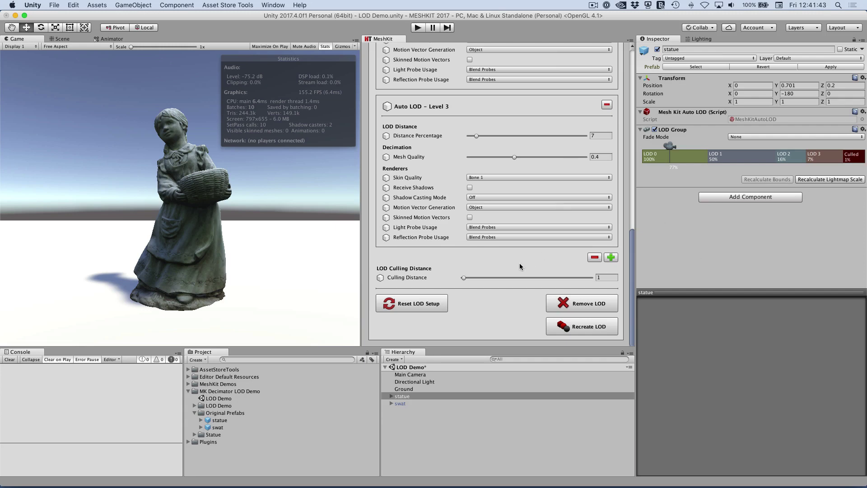
pyautogui.scroll(15, 522, 256)
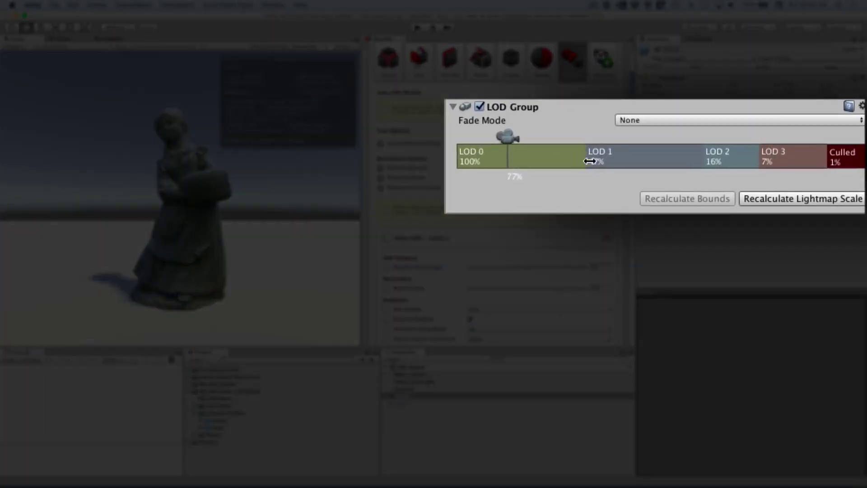
pyautogui.moveTo(587, 158)
pyautogui.mouseDown()
pyautogui.moveTo(611, 158)
pyautogui.moveTo(581, 158)
pyautogui.mouseUp()
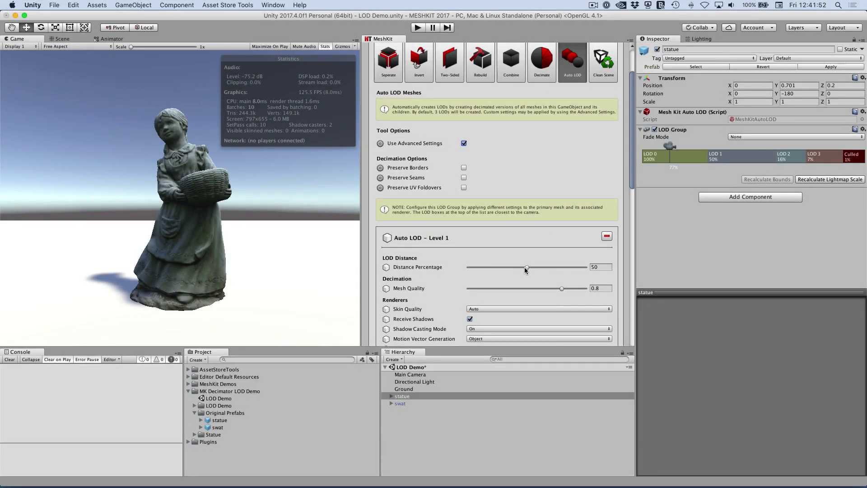
# Set the Distance Percentage of Auto LOD Level 1 to 50
pyautogui.moveTo(525, 268)
pyautogui.mouseDown()
pyautogui.moveTo(539, 269)
pyautogui.moveTo(513, 271)
pyautogui.moveTo(532, 266)
pyautogui.mouseUp()
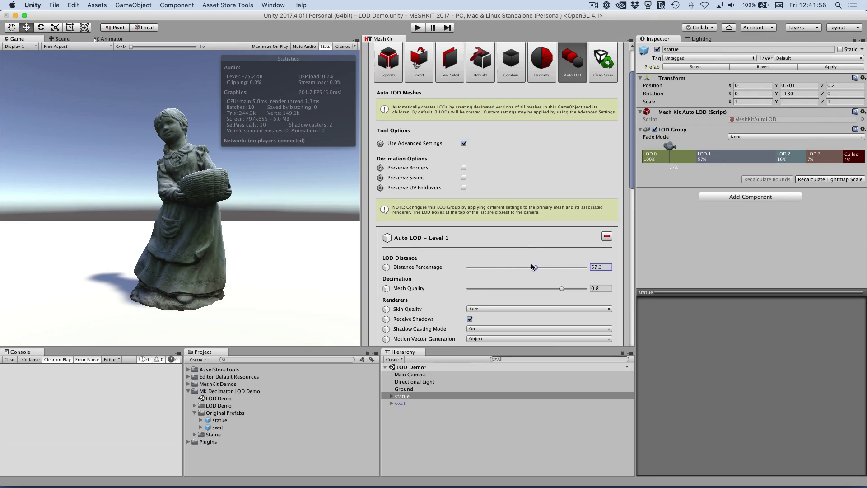
pyautogui.scroll(-3, 524, 224)
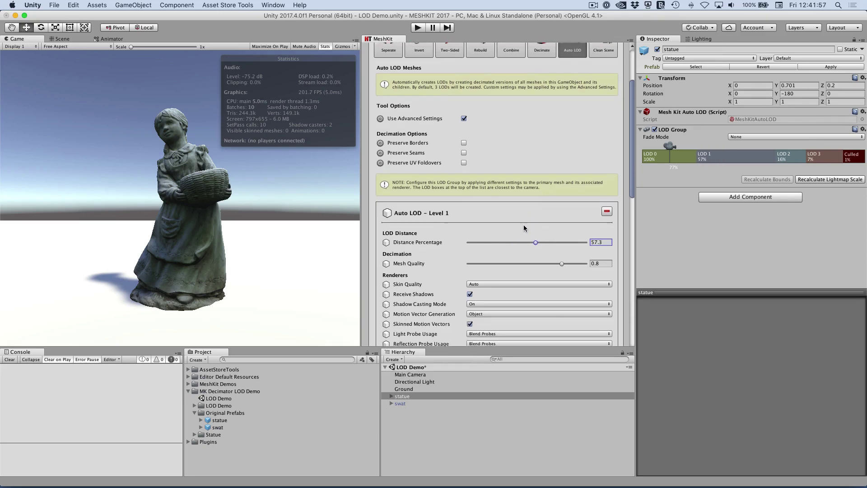
pyautogui.click(607, 236)
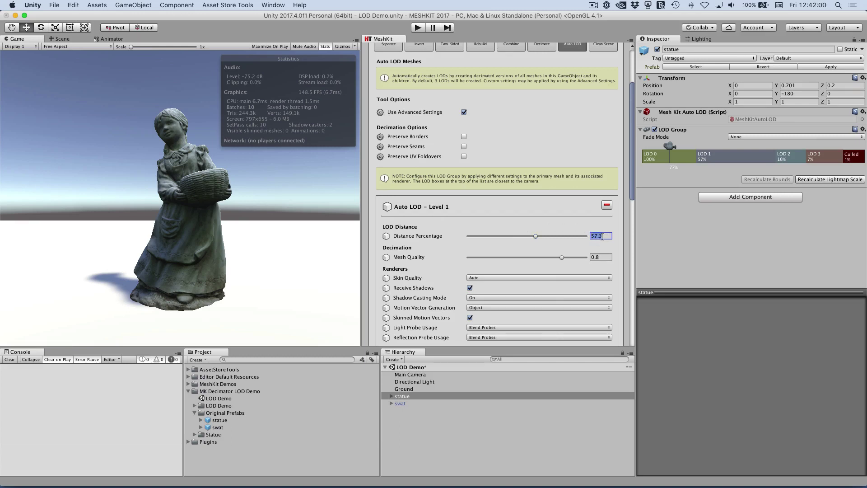
pyautogui.write('50')
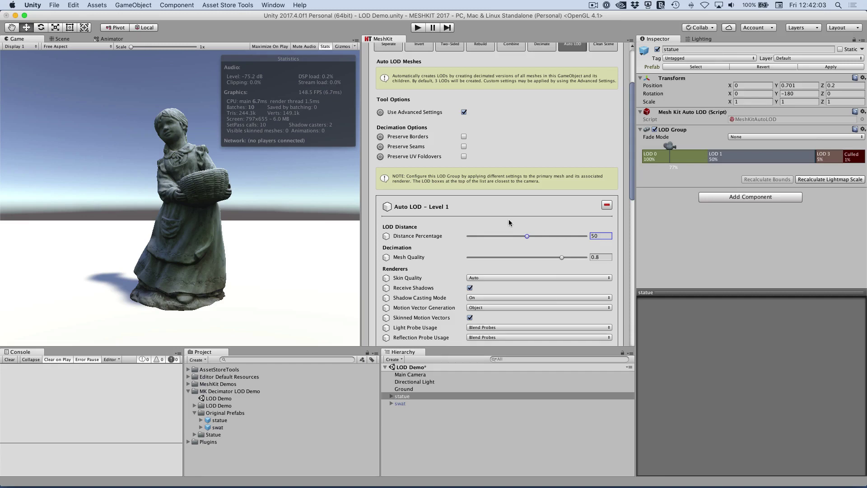
# Set the Mesh Quality of Auto LOD Level 1 to 0.5
pyautogui.scroll(-3, 509, 222)
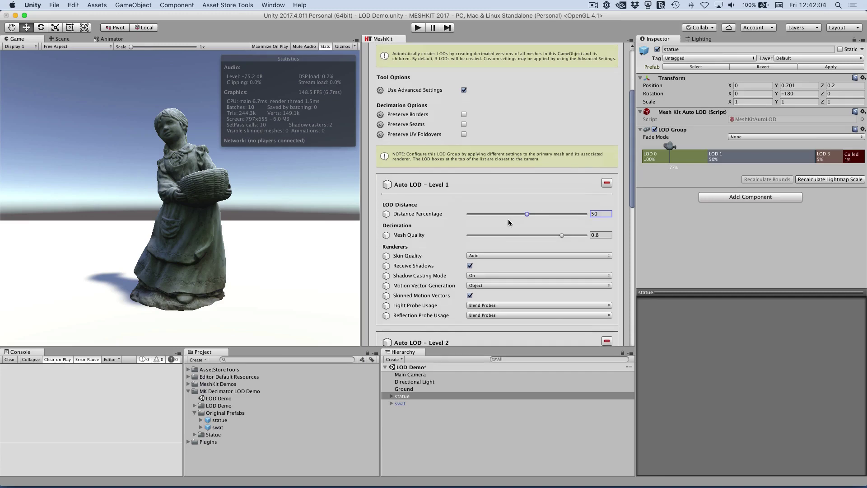
pyautogui.moveTo(561, 225); pyautogui.dragTo(560, 226)
pyautogui.moveTo(536, 229); pyautogui.dragTo(533, 230)
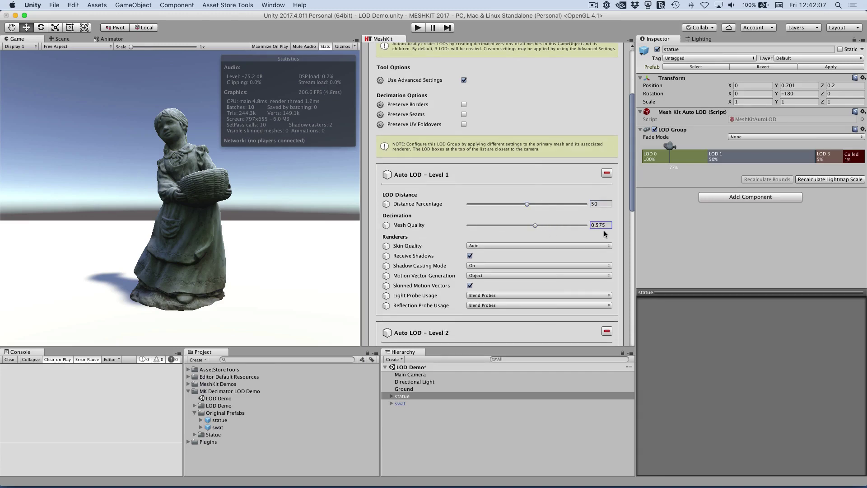
pyautogui.press('BackSpace')
# Set the Mesh Quality of Auto LOD Level 2 to 0.2
pyautogui.scroll(-5, 597, 267)
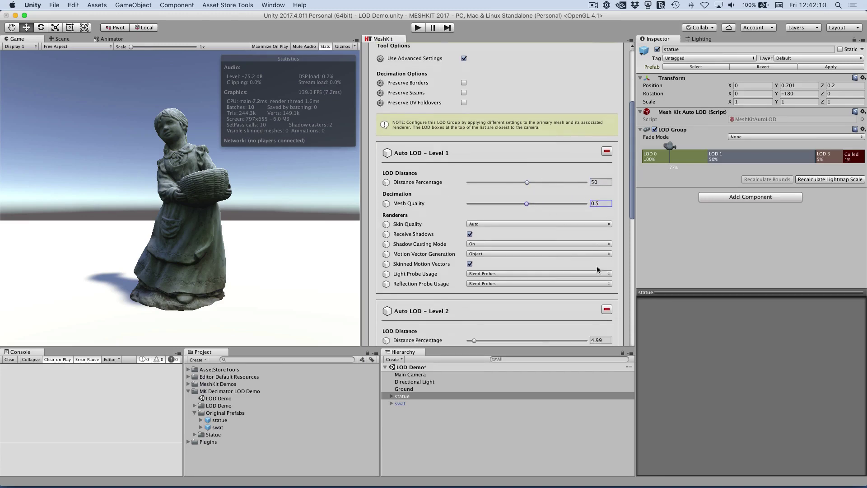
pyautogui.click(596, 264)
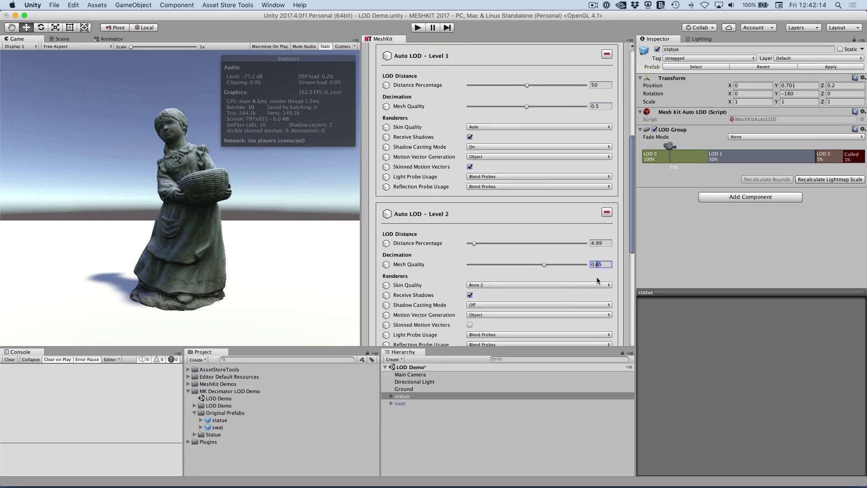
pyautogui.write('2')
pyautogui.moveTo(599, 264); pyautogui.dragTo(610, 263)
pyautogui.scroll(-5, 573, 236)
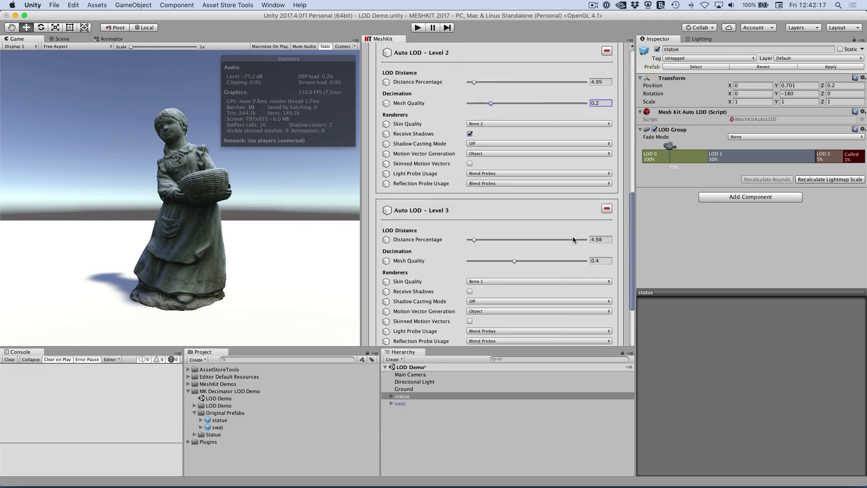
# Set the Mesh Quality of Auto LOD Level 3 to 0.05 and review the settings of all three levels
pyautogui.click(597, 261)
pyautogui.press('BackSpace')
pyautogui.write('05')
pyautogui.scroll(8, 517, 245)
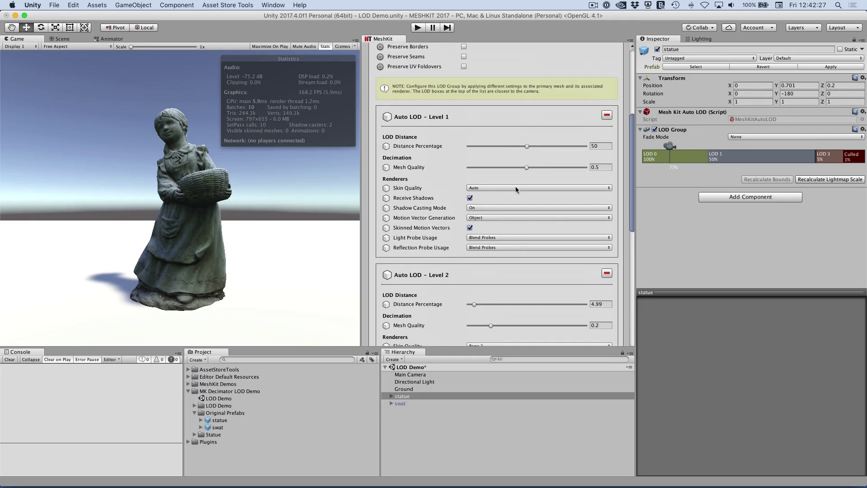
pyautogui.scroll(-4, 447, 192)
pyautogui.scroll(-4, 447, 205)
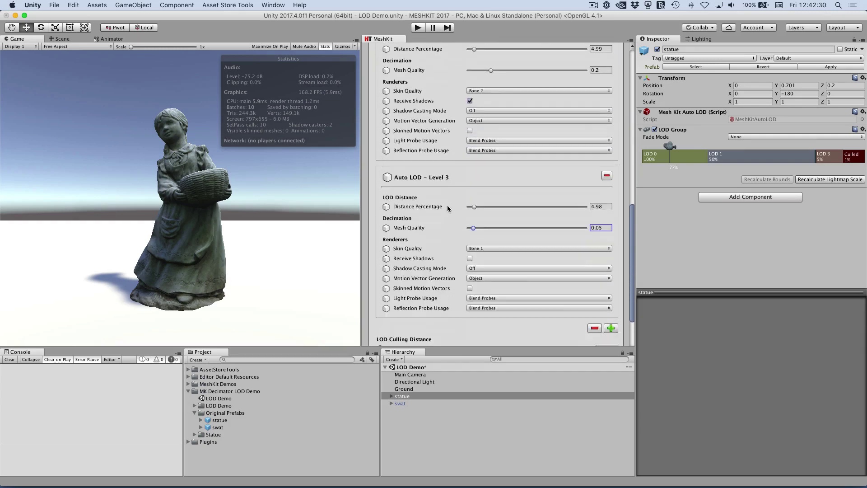
pyautogui.scroll(5, 419, 258)
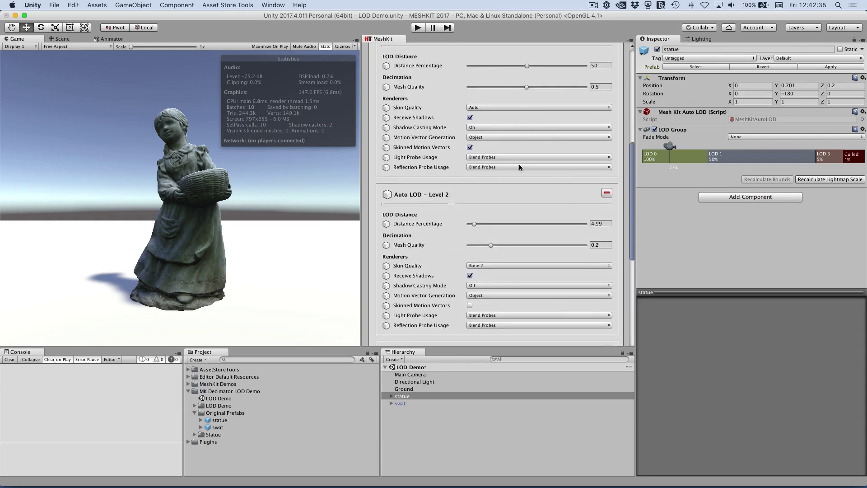
pyautogui.scroll(-3, 519, 167)
pyautogui.scroll(-6, 457, 207)
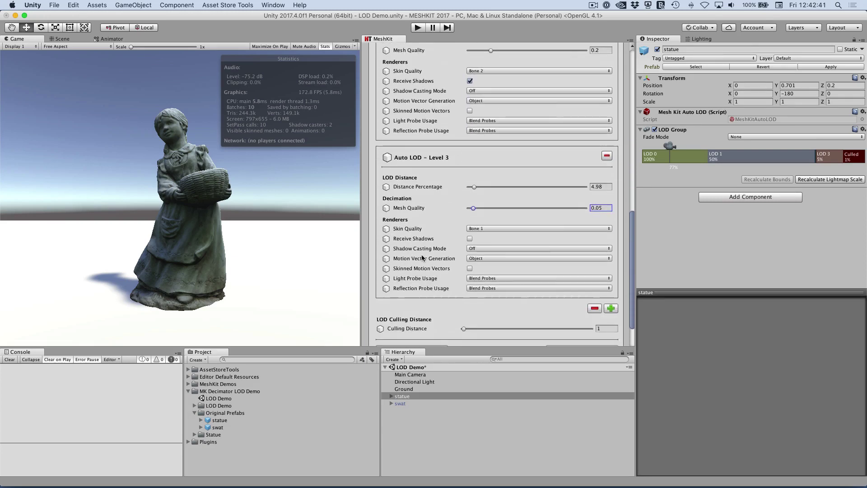
# Try an LOD Culling Distance of 2.4 and restore it to 1
pyautogui.scroll(-2, 422, 258)
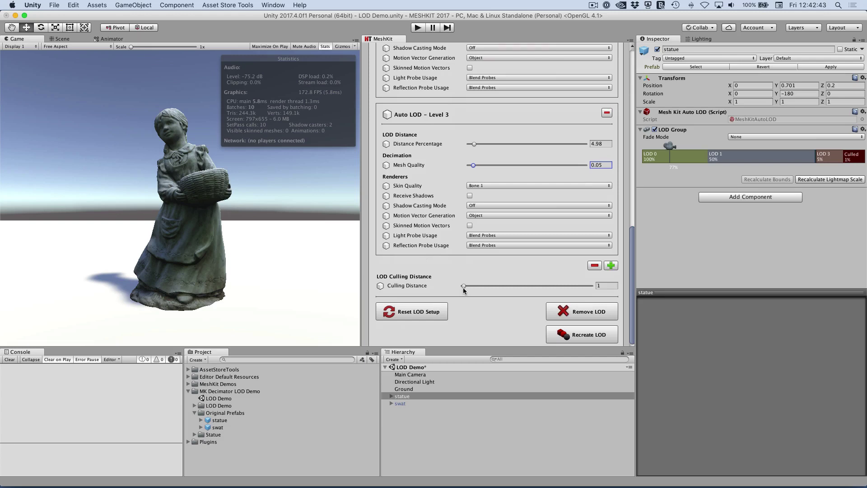
pyautogui.moveTo(463, 286); pyautogui.dragTo(467, 285)
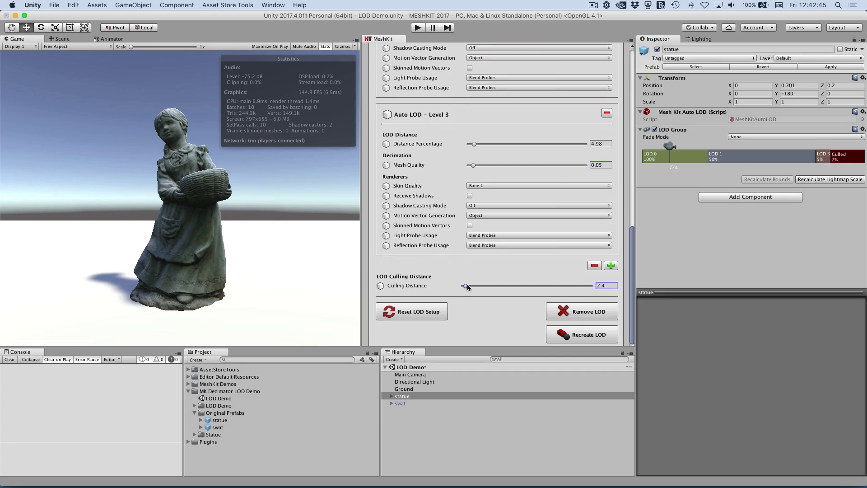
pyautogui.click(602, 286)
pyautogui.write('1')
# Recreate the statue's LODs with the customised level settings, replacing the existing ones
pyautogui.scroll(-1, 449, 208)
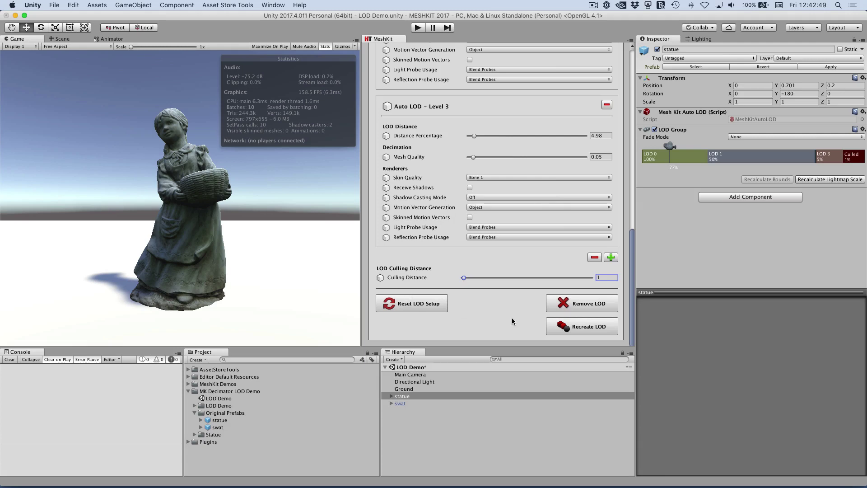
pyautogui.click(583, 329)
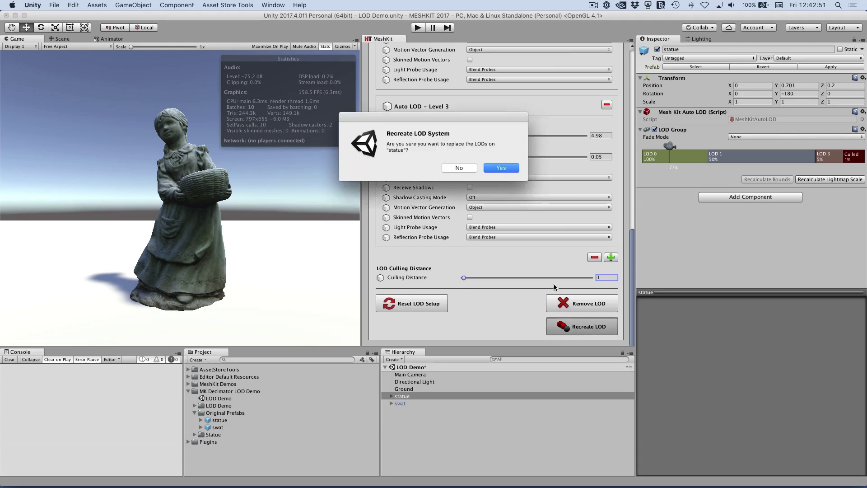
pyautogui.click(501, 168)
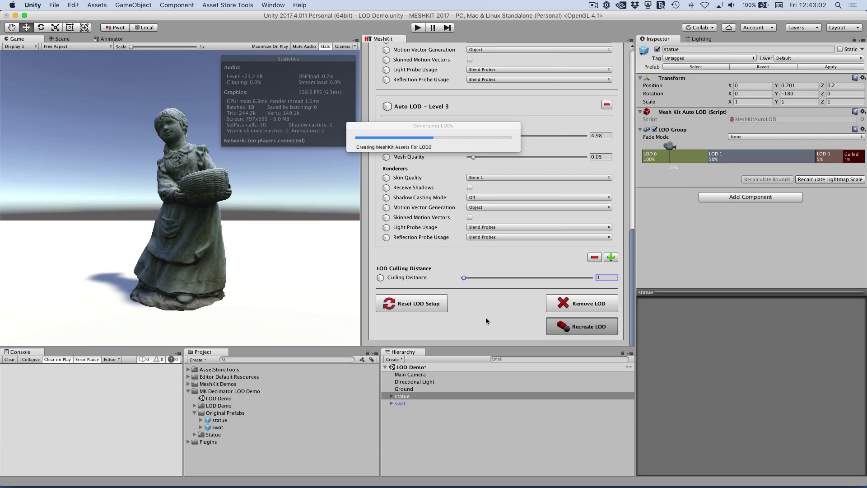
# Show the statue in the Scene view and expand its _LOD_ group down to the meshes under Level0, Level1 and Level2
pyautogui.click(391, 396)
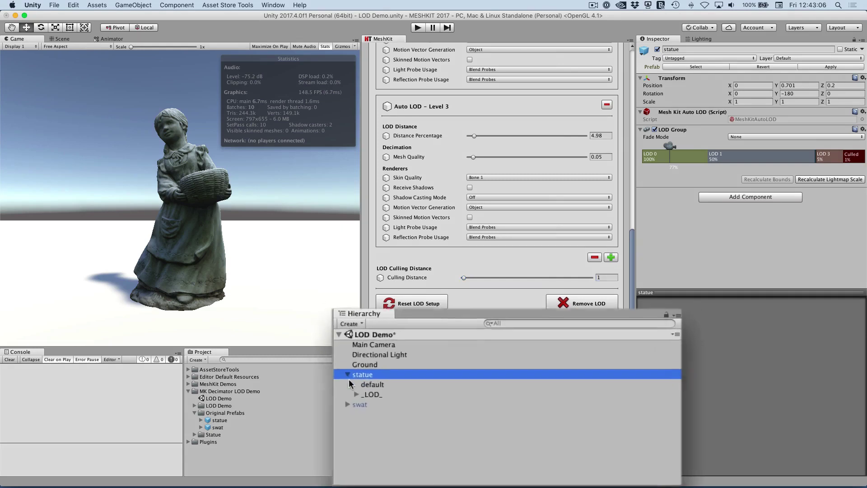
pyautogui.click(397, 410)
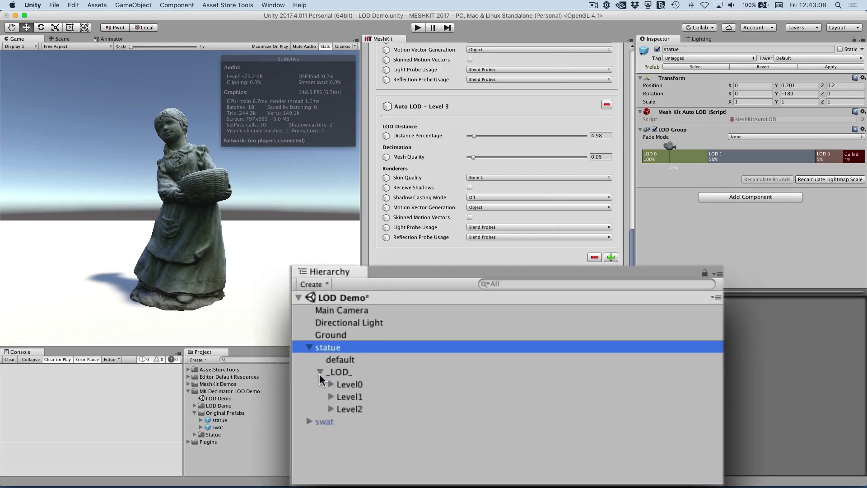
pyautogui.click(59, 39)
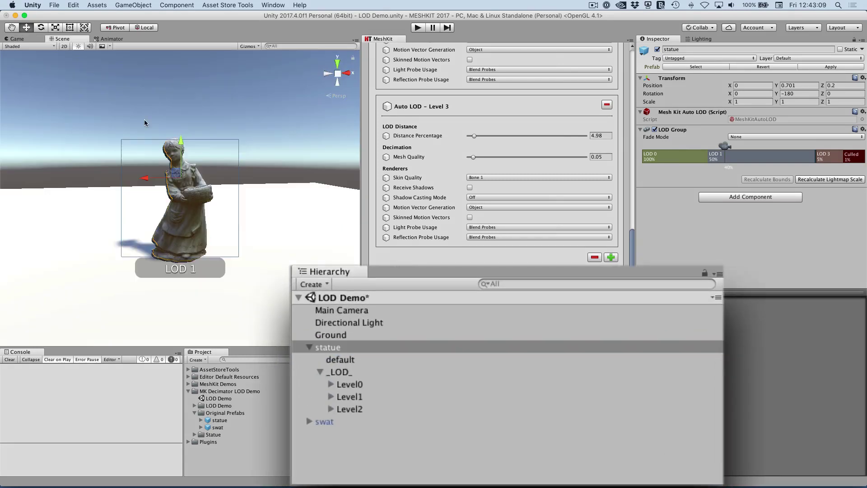
pyautogui.click(331, 408)
pyautogui.click(331, 396)
pyautogui.click(331, 385)
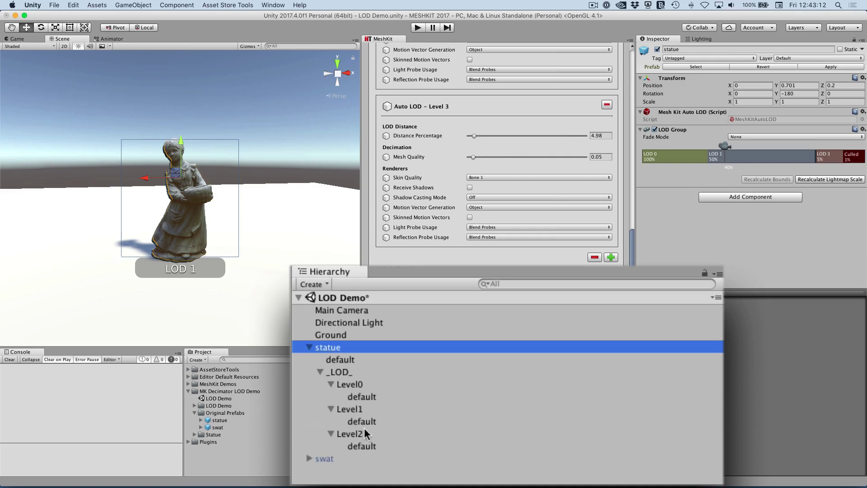
# Frame and compare the default meshes of Level0, Level1 and Level2 in the Scene view, and collapse the statue's hierarchy
pyautogui.click(362, 396)
pyautogui.press('f')
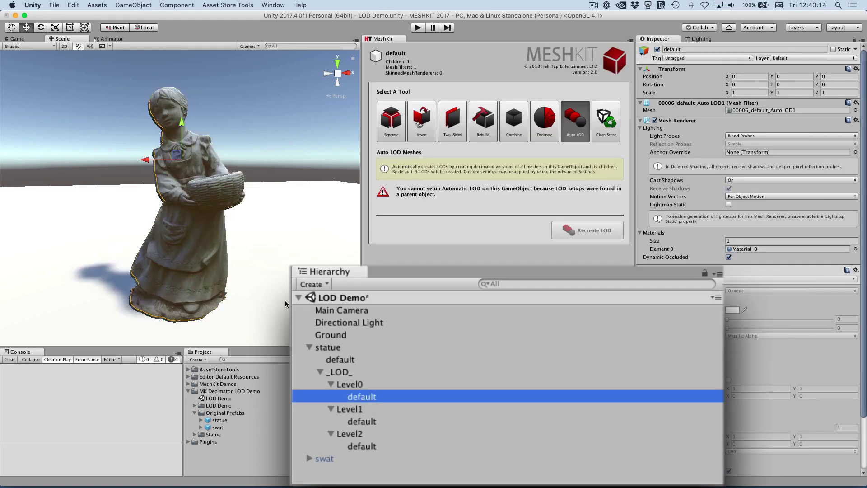
pyautogui.scroll(-5, 256, 292)
pyautogui.scroll(3, 256, 293)
pyautogui.click(363, 422)
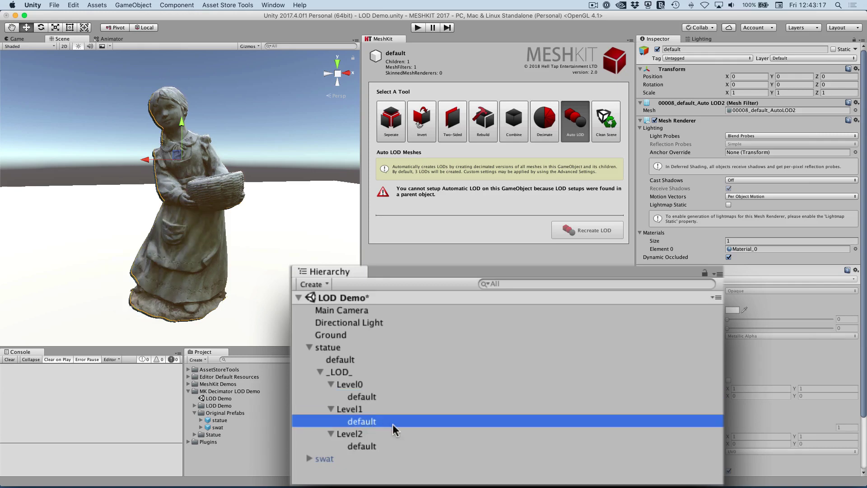
pyautogui.click(373, 445)
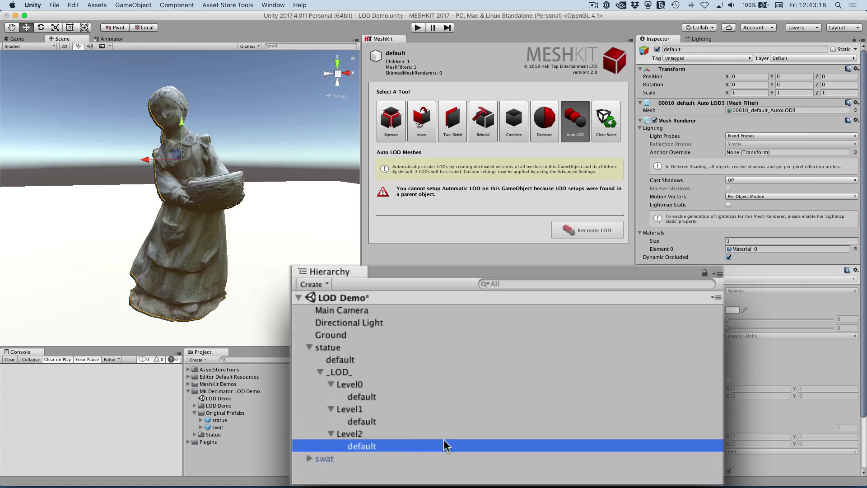
pyautogui.click(375, 421)
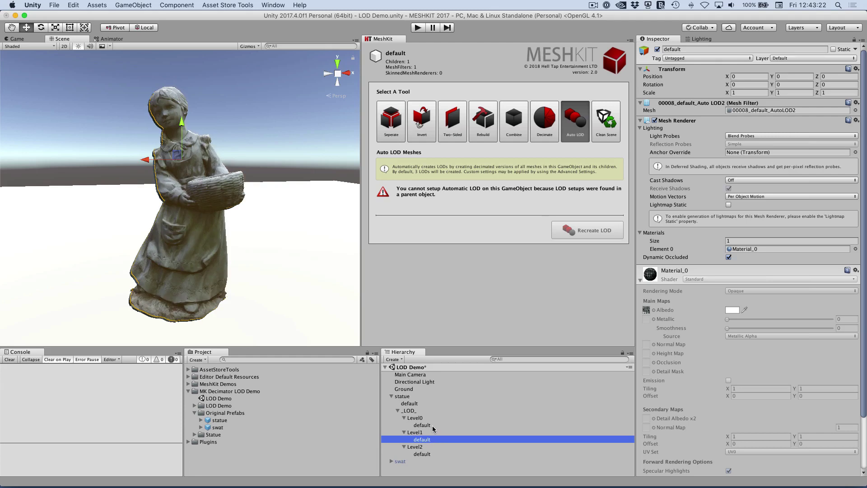
pyautogui.click(432, 425)
pyautogui.click(397, 410)
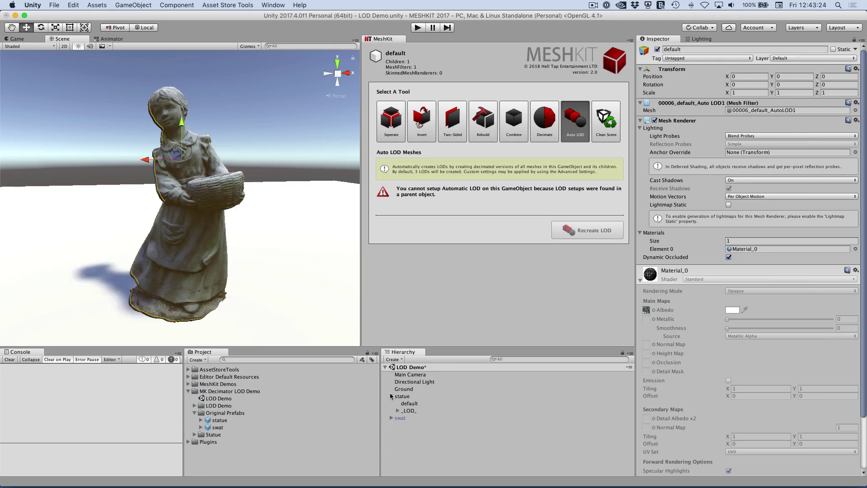
pyautogui.click(391, 396)
# Select the statue and vary its Z position in the Game view to test the LOD switching, ending at 0.22
pyautogui.click(401, 396)
pyautogui.click(17, 38)
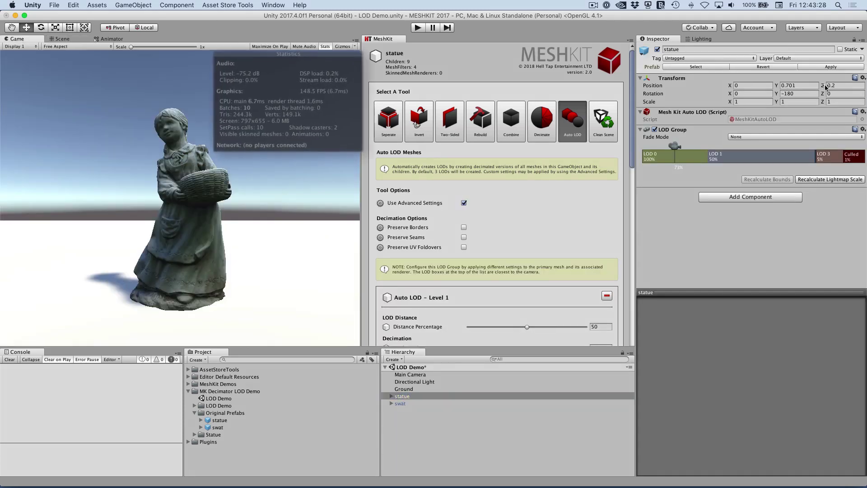
pyautogui.moveTo(822, 85); pyautogui.dragTo(111, 134)
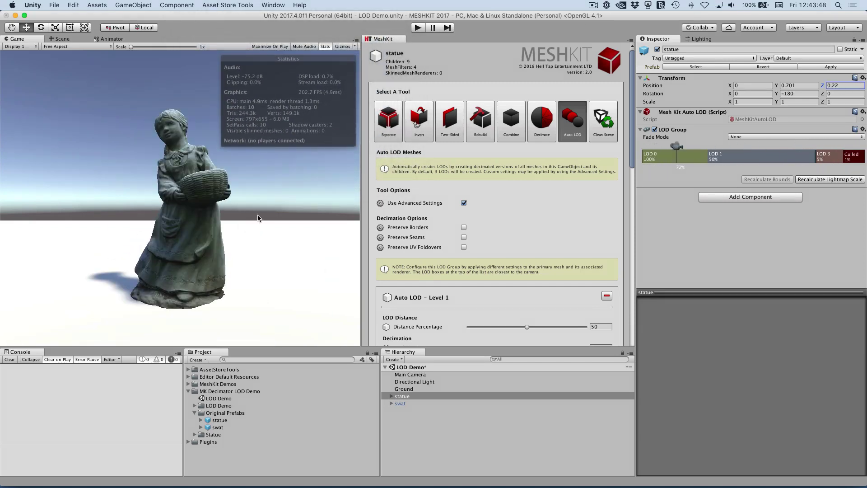
# Remove the Auto LOD system from the statue and check its remaining default mesh in the hierarchy
pyautogui.scroll(-10, 522, 255)
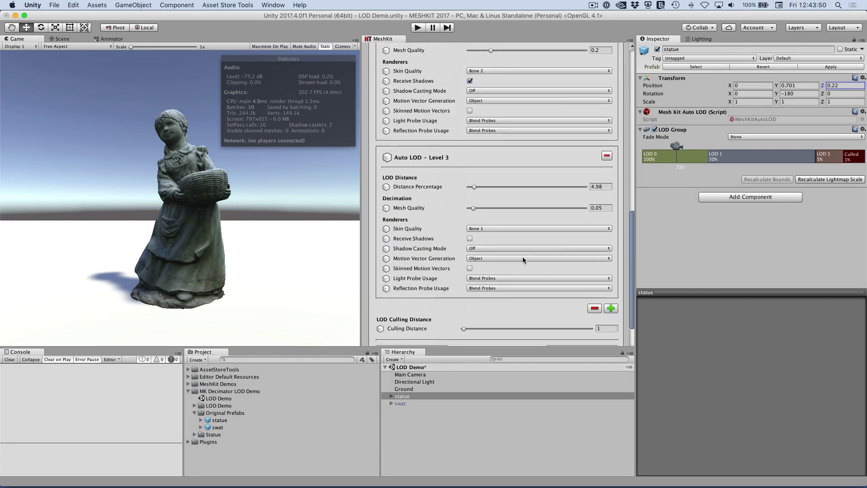
pyautogui.scroll(9, 528, 248)
pyautogui.scroll(3, 534, 236)
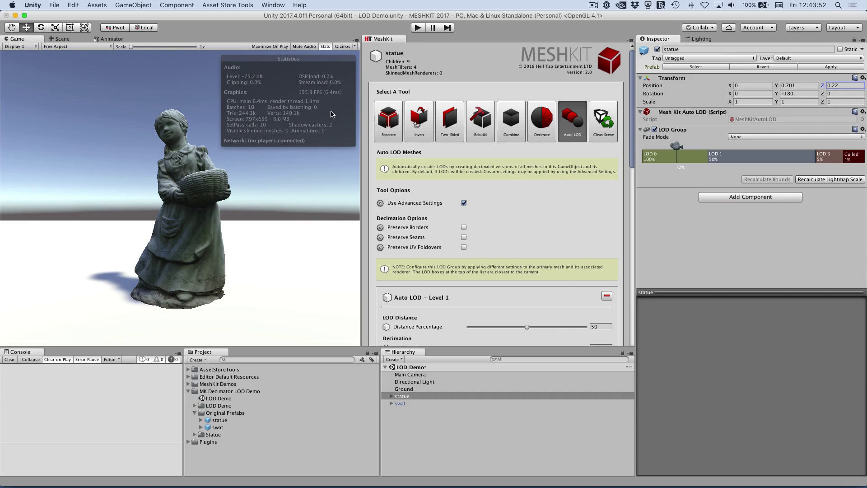
pyautogui.scroll(-1, 474, 275)
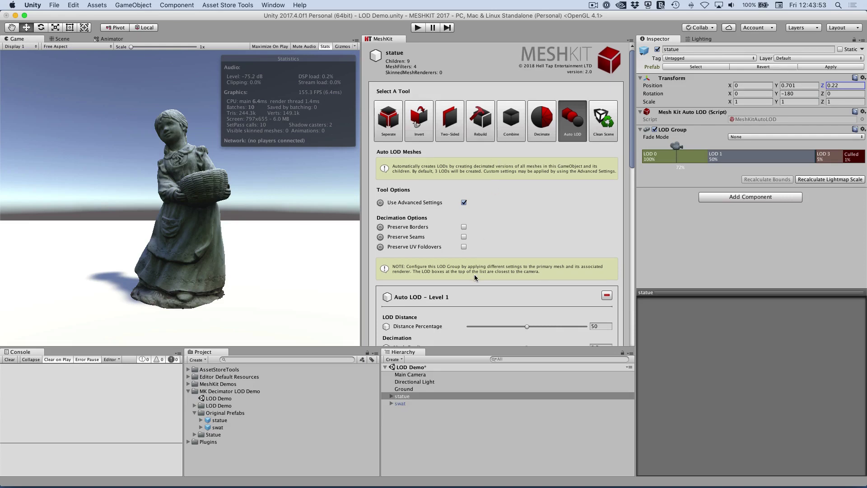
pyautogui.scroll(-15, 529, 270)
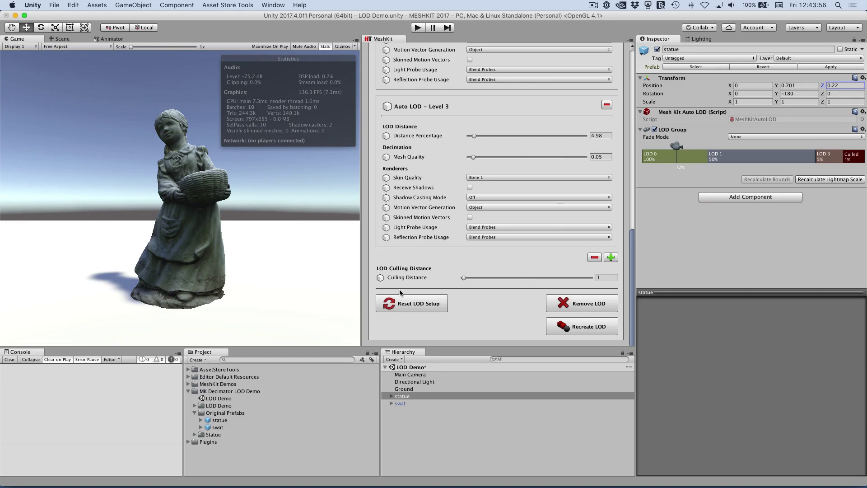
pyautogui.click(581, 304)
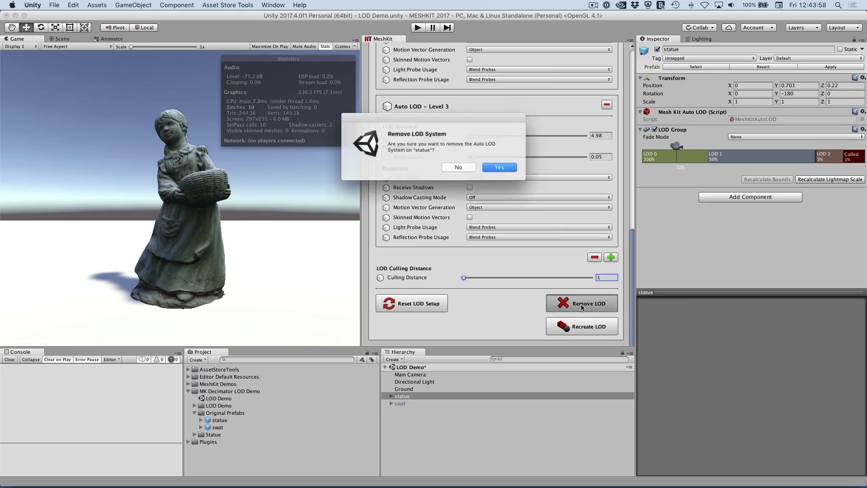
pyautogui.click(501, 168)
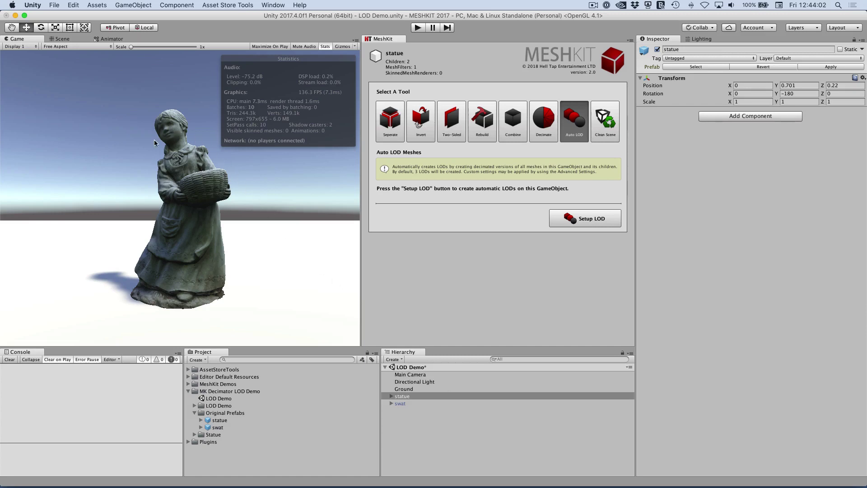
pyautogui.click(391, 396)
pyautogui.click(408, 403)
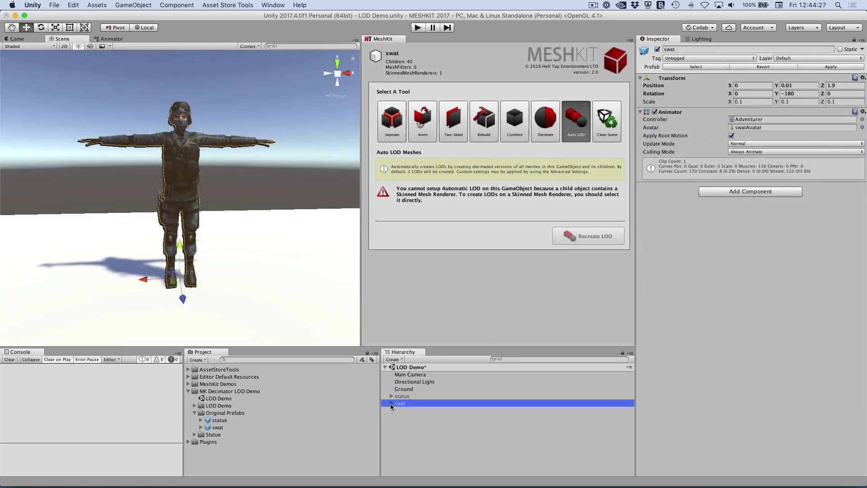
# Set up MeshKit's automatic LODs on the swat character's skinned mesh, swat_Military_Male_Lod_1
pyautogui.click(391, 403)
pyautogui.click(523, 193)
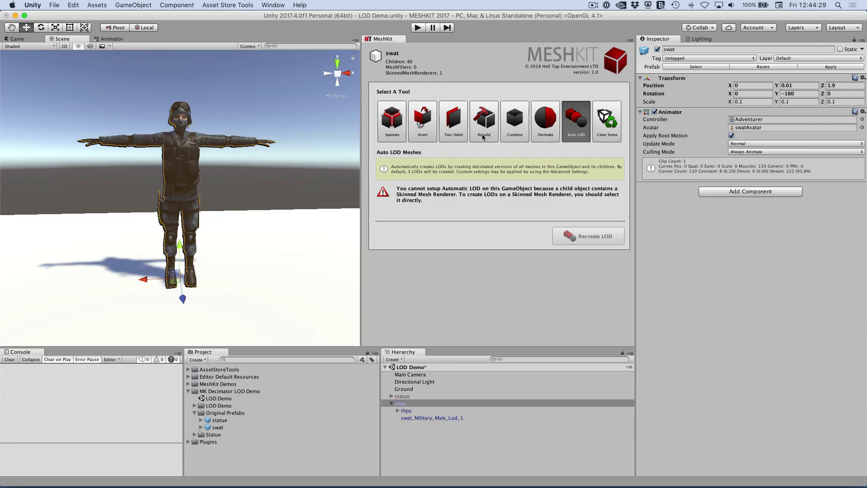
pyautogui.click(415, 411)
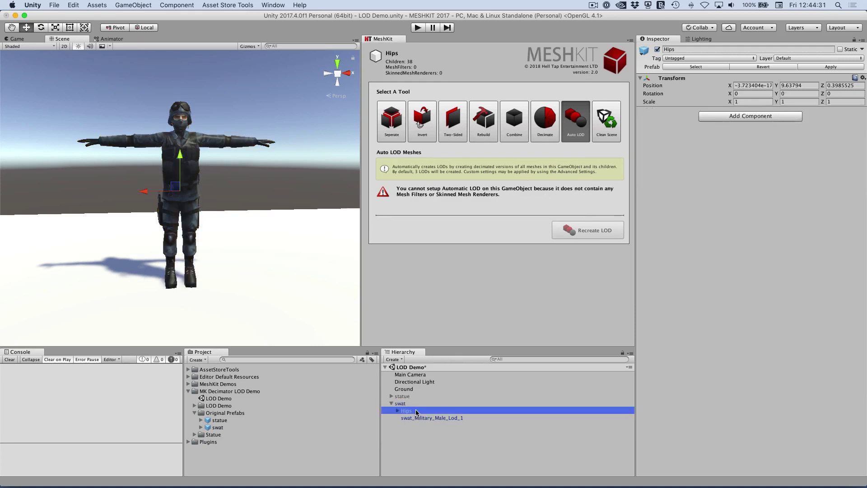
pyautogui.click(423, 418)
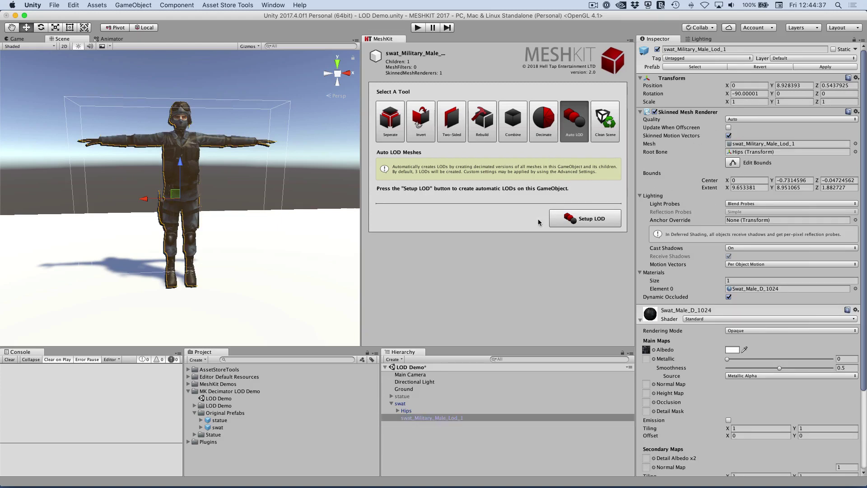
pyautogui.click(584, 219)
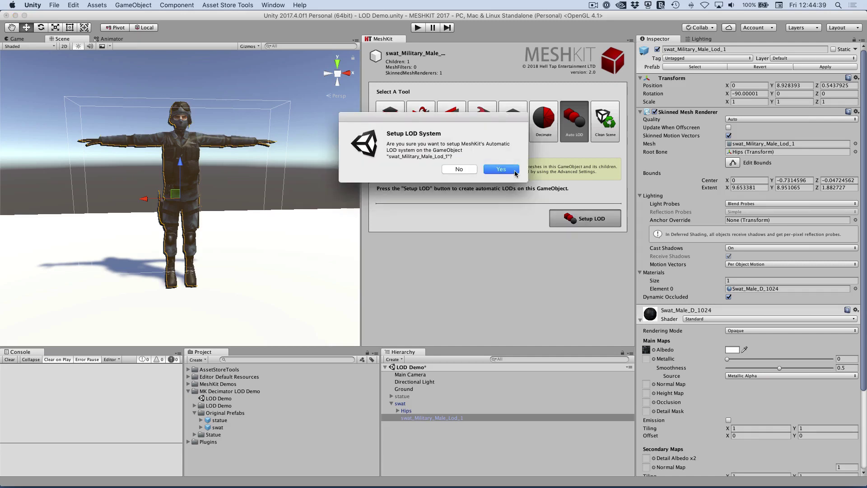
pyautogui.click(501, 169)
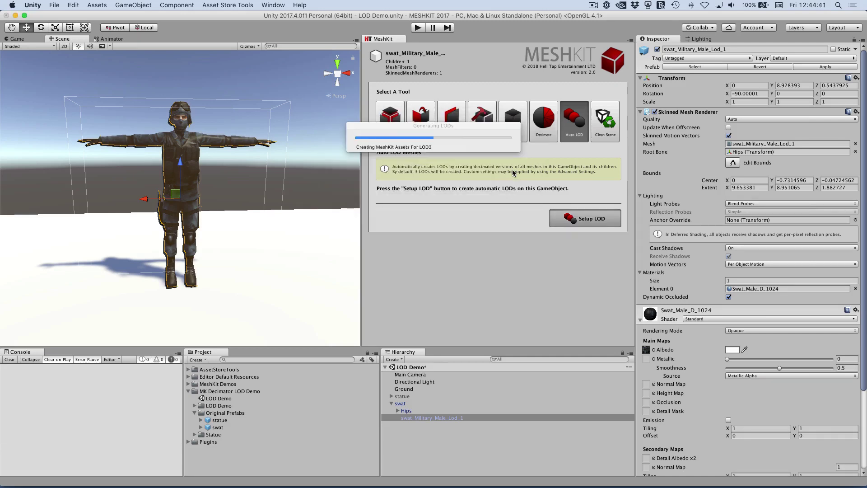
# Expand the _LOD_ group of swat_Military_Male_Lod_1 to inspect the meshes under Level0, Level1 and Level2
pyautogui.click(404, 425)
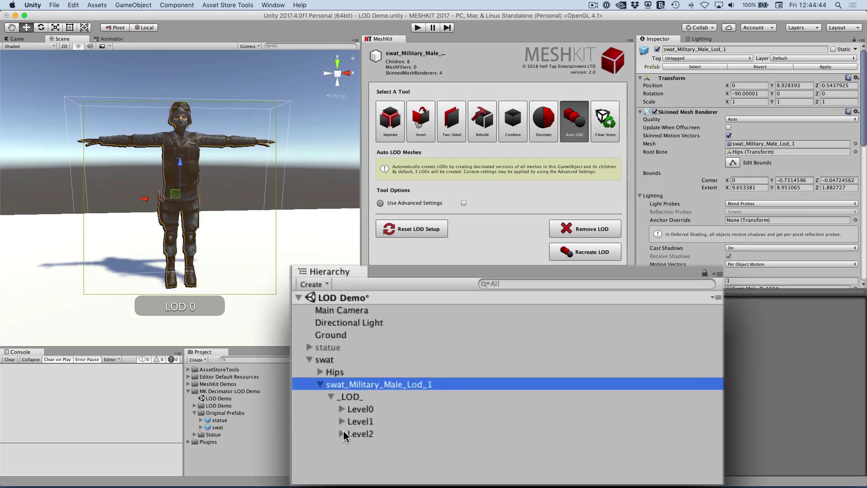
pyautogui.click(397, 450)
pyautogui.click(342, 421)
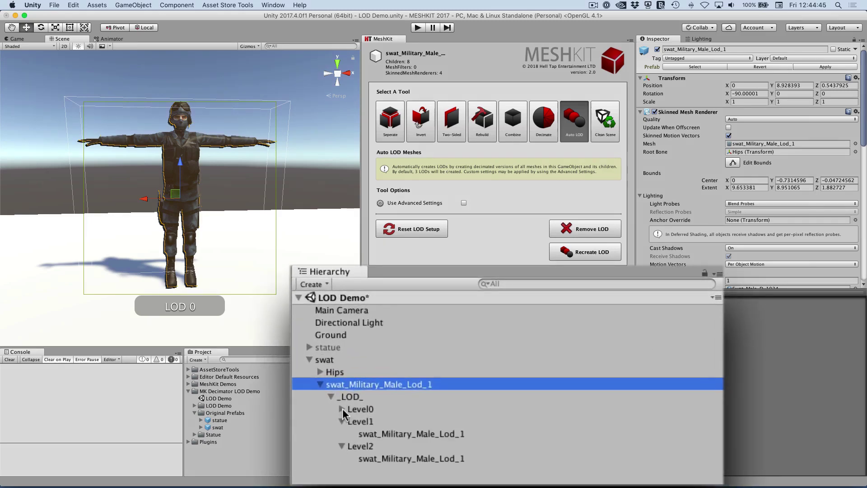
pyautogui.click(342, 409)
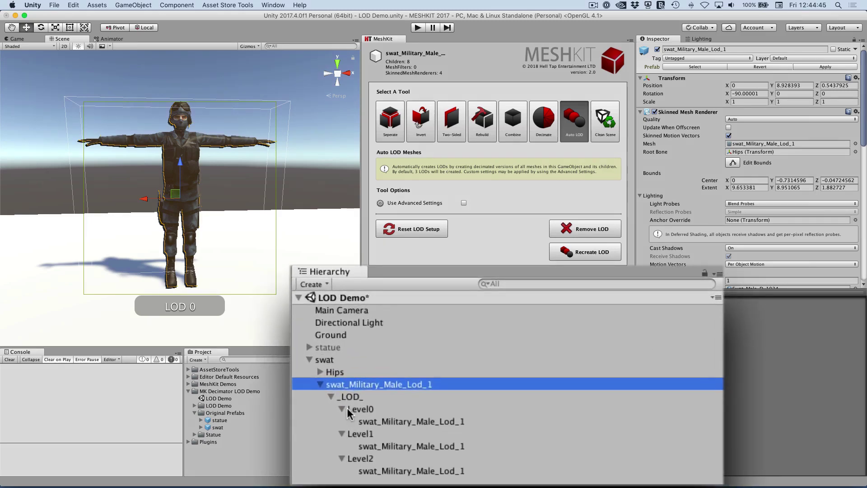
# Inspect the Skinned Mesh Renderer settings of the swat meshes under Level2, Level1 and Level0, and collapse the swat_Military_Male_Lod_1 hierarchy
pyautogui.click(406, 472)
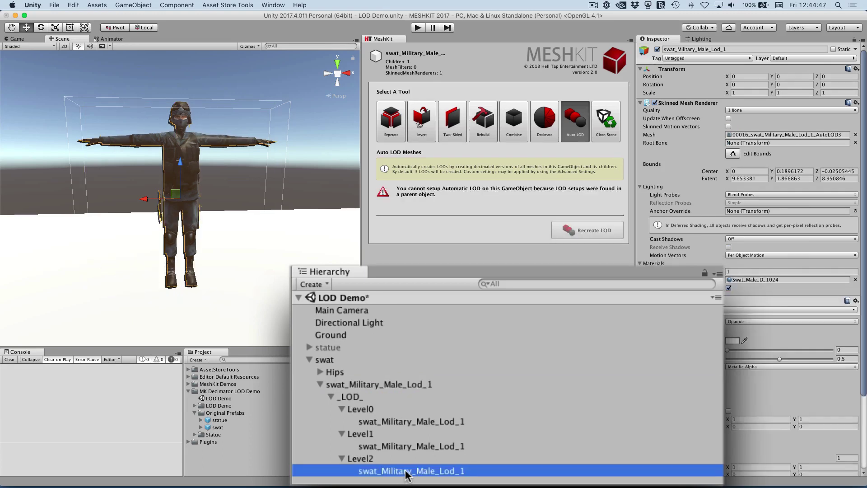
pyautogui.click(415, 447)
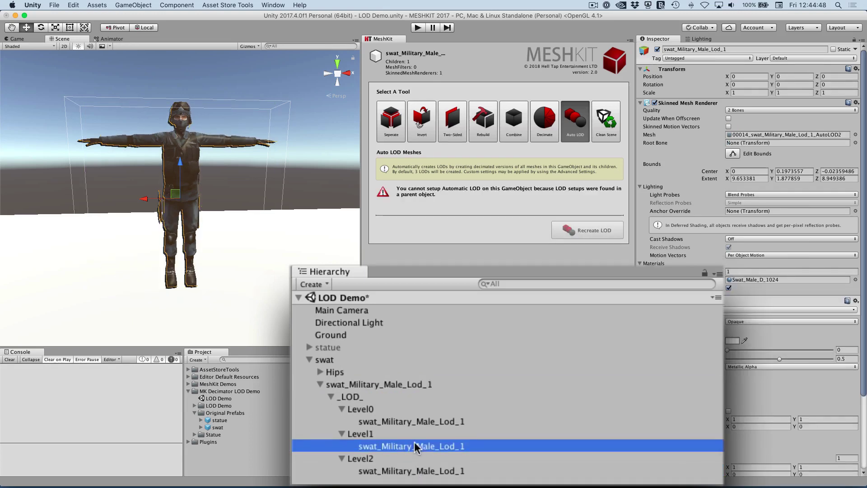
pyautogui.click(423, 421)
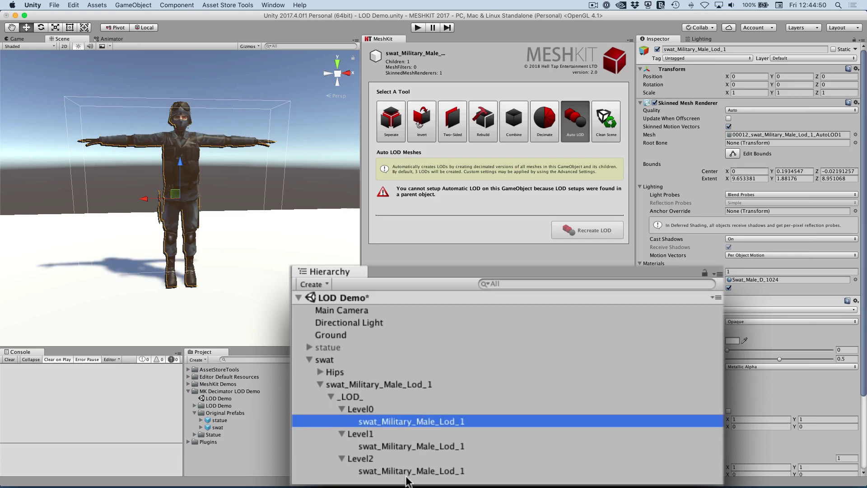
pyautogui.click(320, 385)
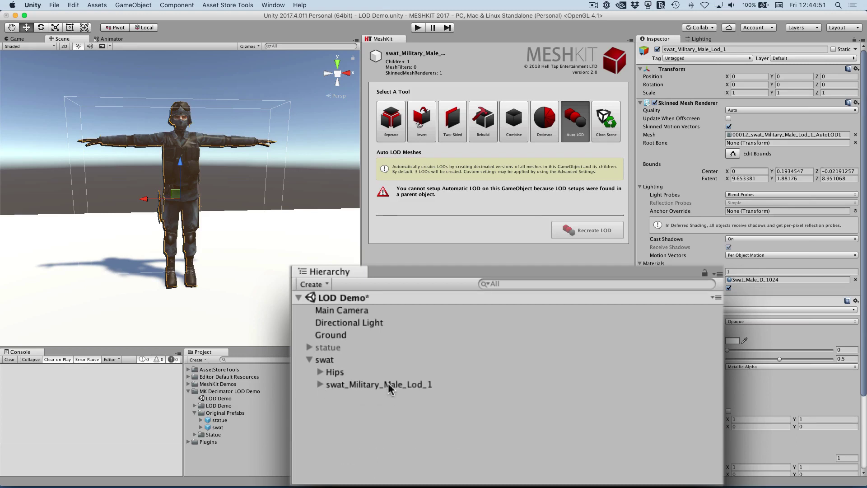
# Select the swat root object, run the scene and move the character to Z position 25.6 to test its LOD switching
pyautogui.click(368, 372)
pyautogui.click(405, 396)
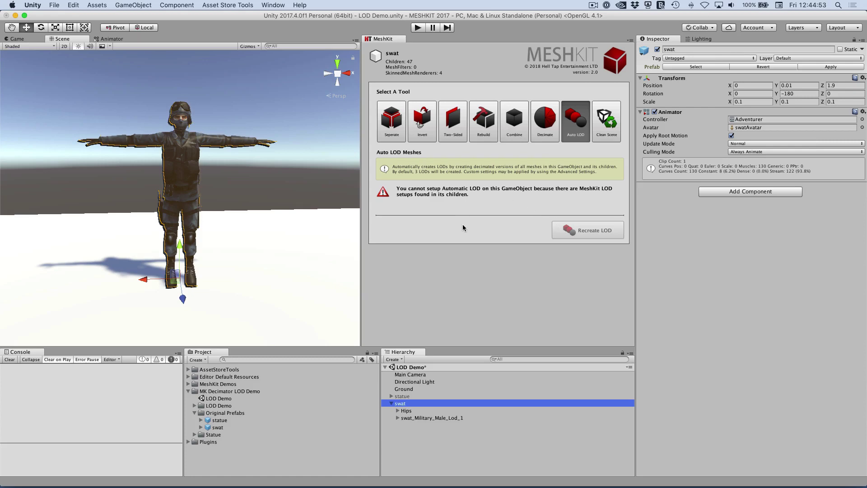
pyautogui.click(418, 29)
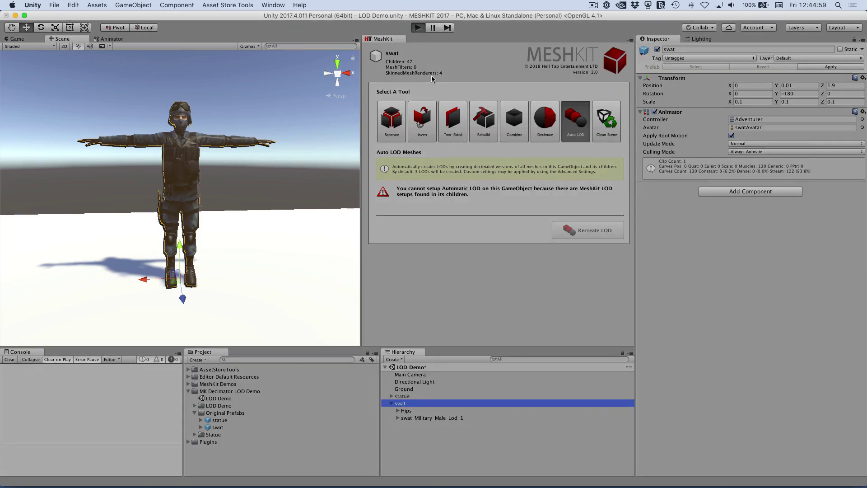
pyautogui.moveTo(823, 86)
pyautogui.mouseDown()
pyautogui.moveTo(800, 89)
pyautogui.moveTo(865, 82)
pyautogui.mouseUp()
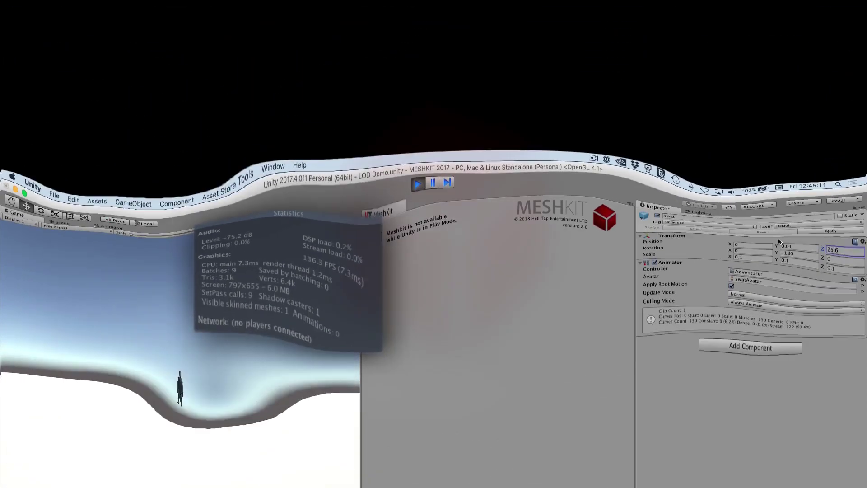